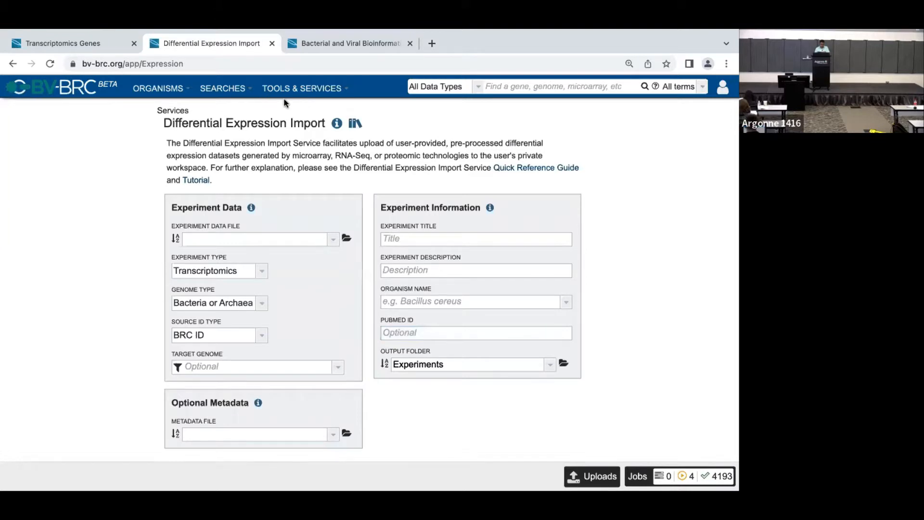
- Open Sangurdekar_readme.txt from the Expression Import folder of the public BV-BRC Workshop workspace
key(super+minus)
click(352, 87)
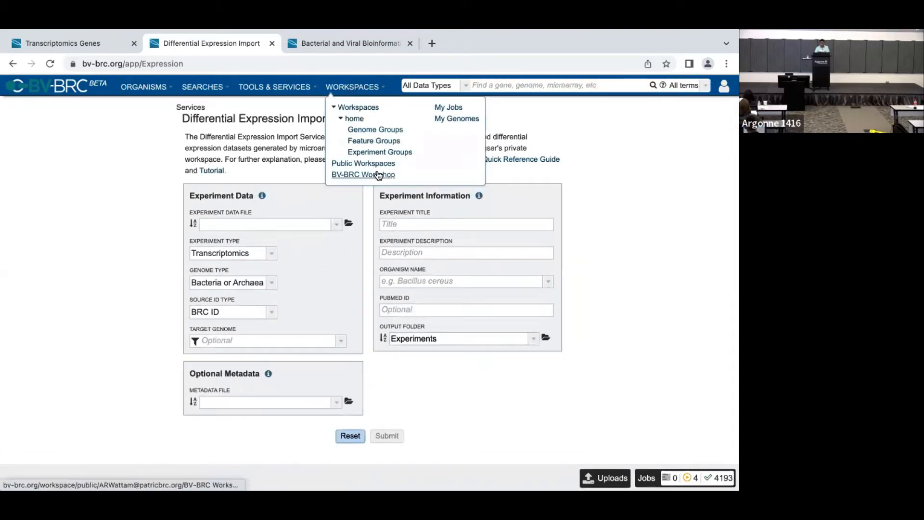
click(377, 179)
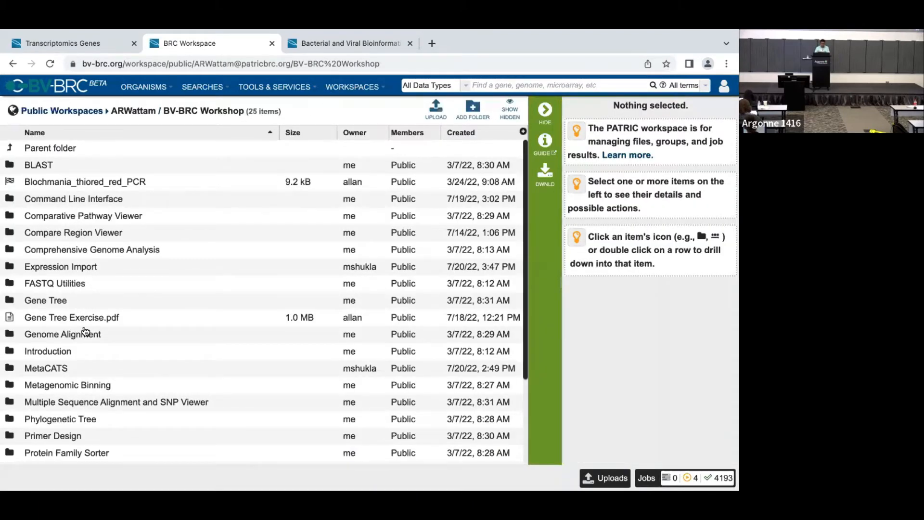
double_click(89, 266)
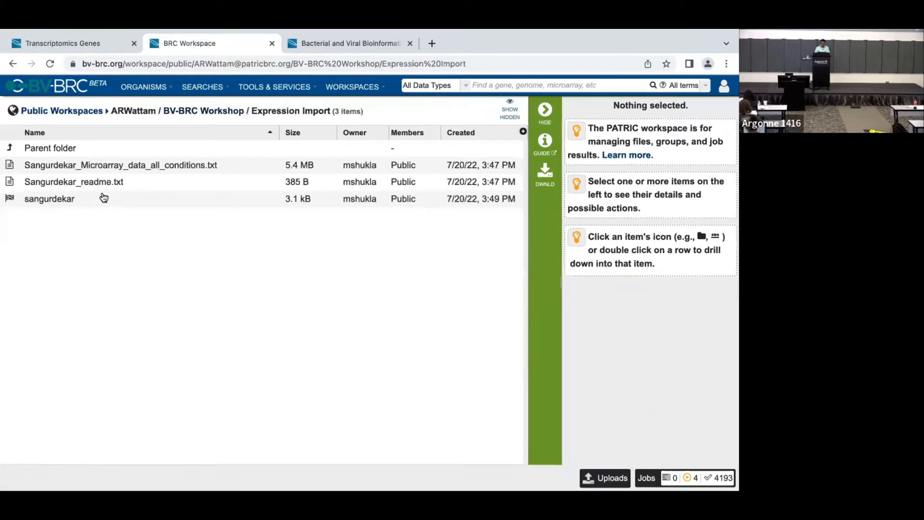
click(106, 186)
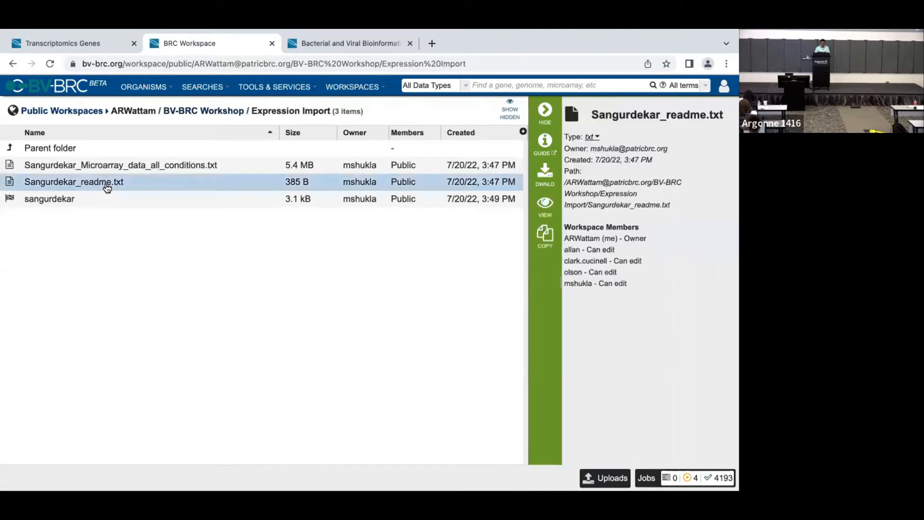
double_click(111, 183)
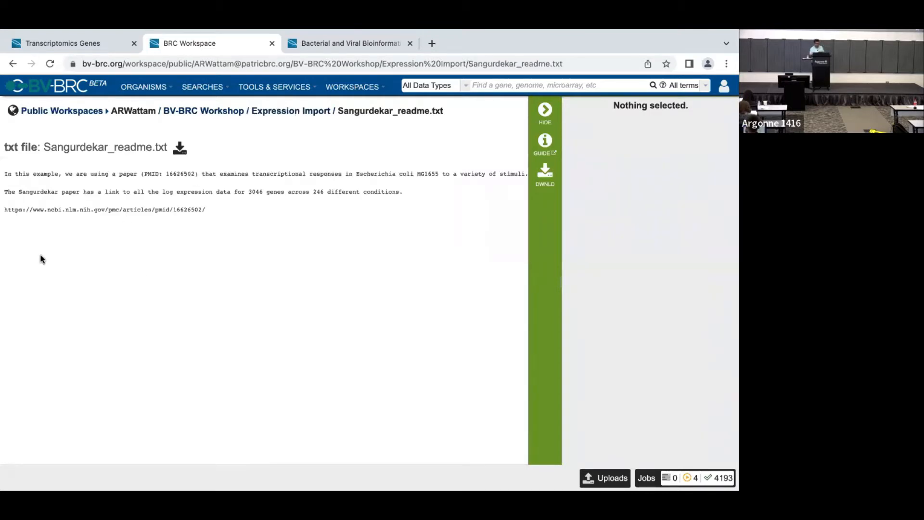
- Copy the NCBI article link from the readme and open it in a new browser tab
triple_click(84, 210)
key(super+c)
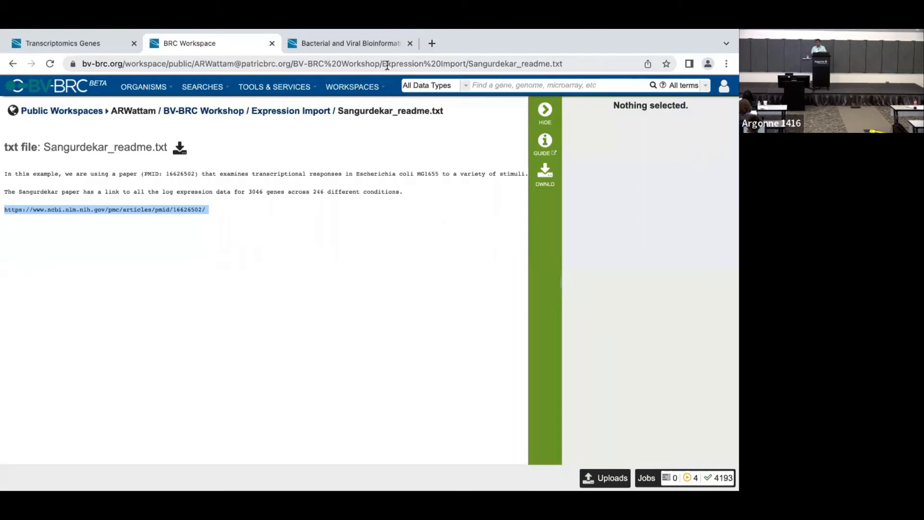
click(380, 44)
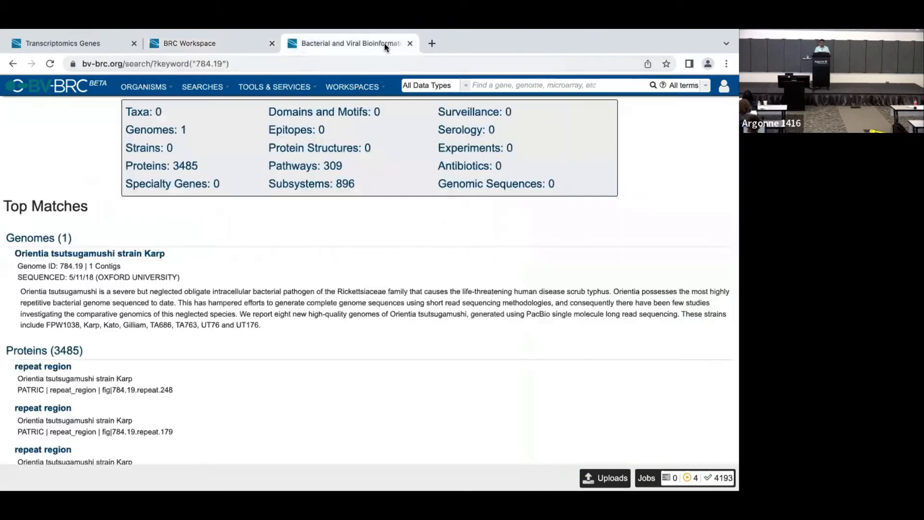
click(431, 44)
key(super+v)
key(Return)
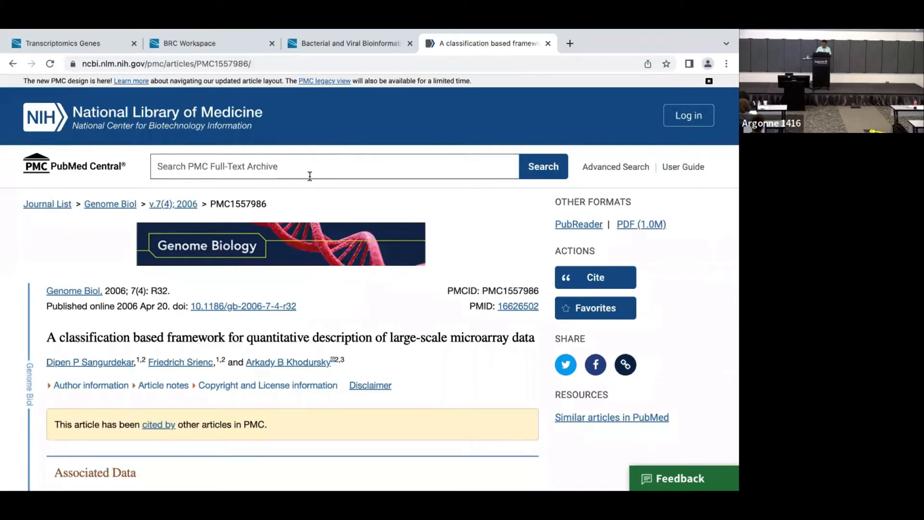
- Examine the article's figures on condition scores, drug treatment expression profiles and balanced growth comparison
scroll(310, 176, down, 20)
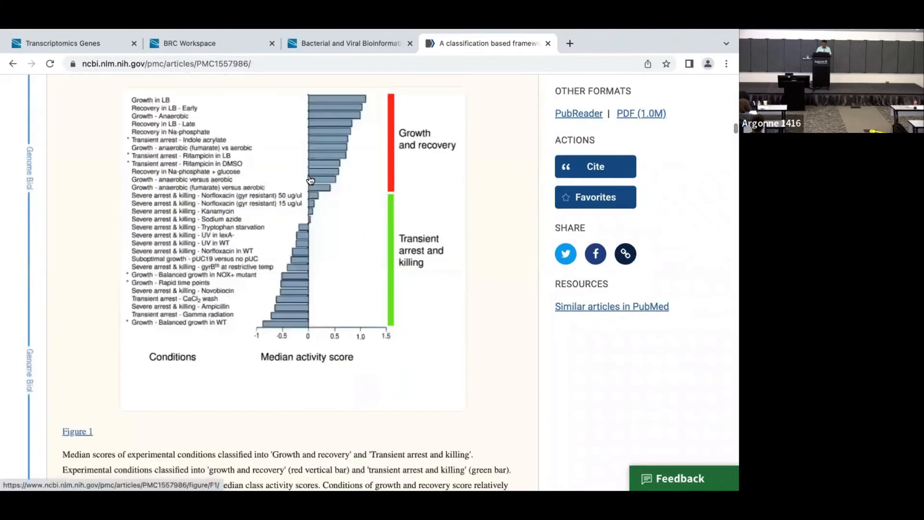
scroll(310, 180, down, 15)
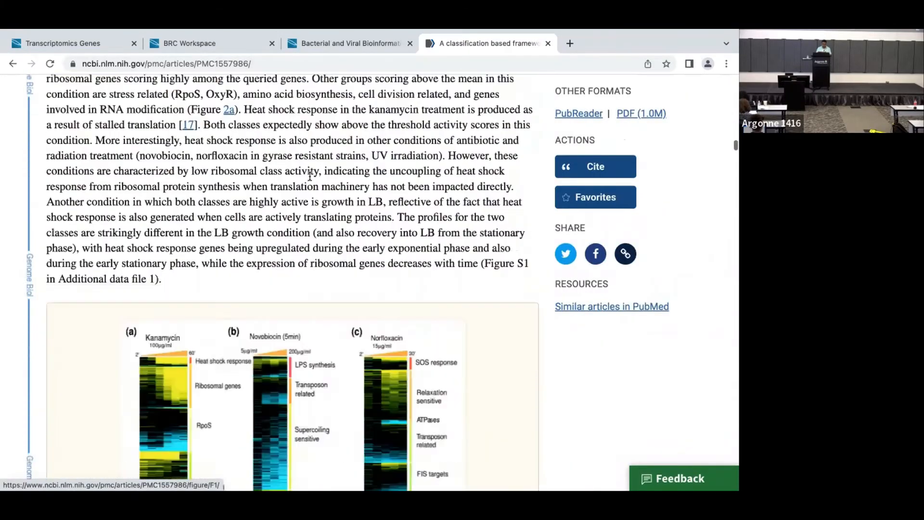
scroll(310, 176, down, 9)
scroll(310, 180, up, 5)
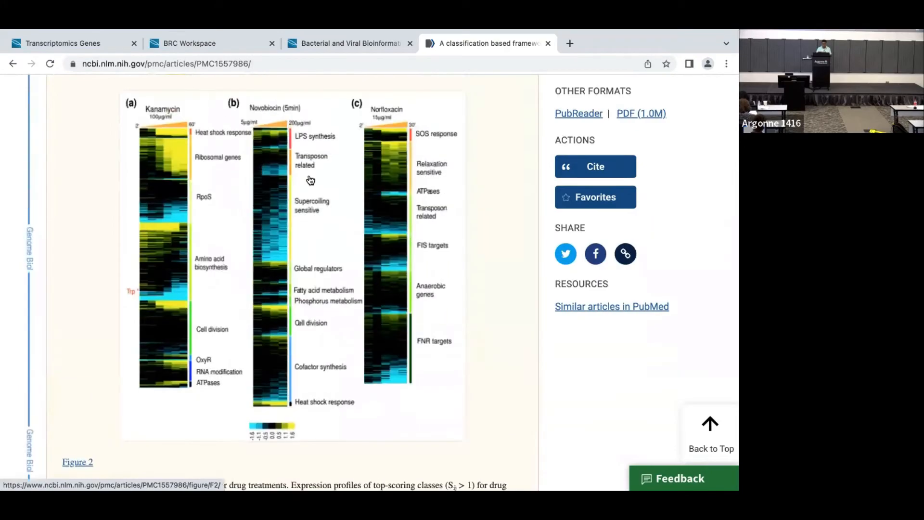
scroll(310, 180, up, 1)
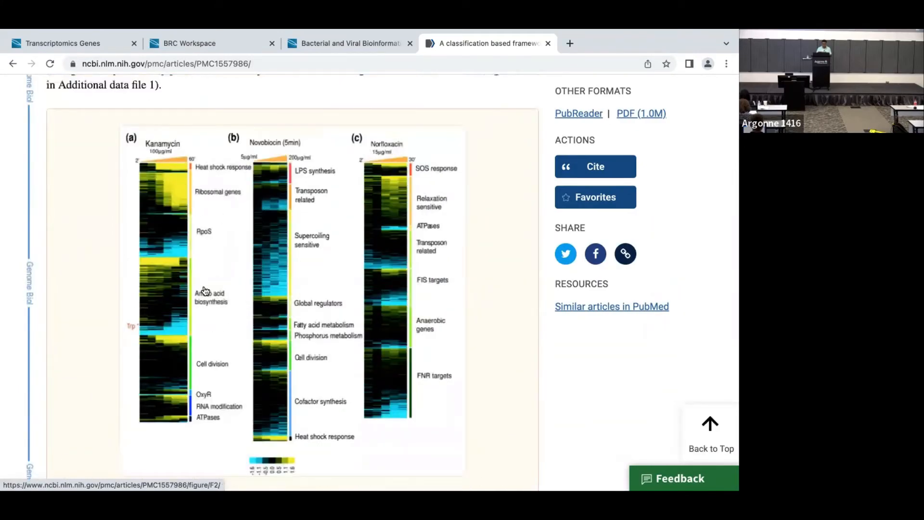
scroll(247, 221, down, 20)
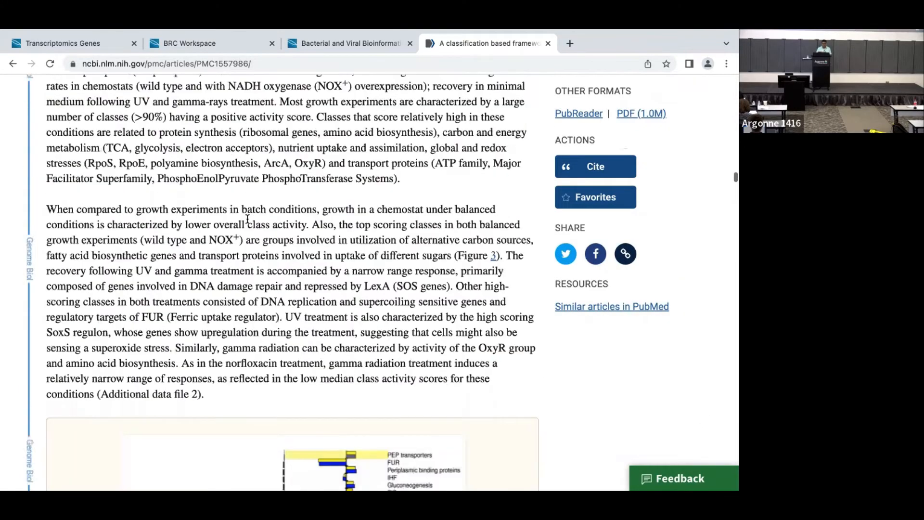
scroll(247, 221, down, 10)
scroll(248, 222, down, 1)
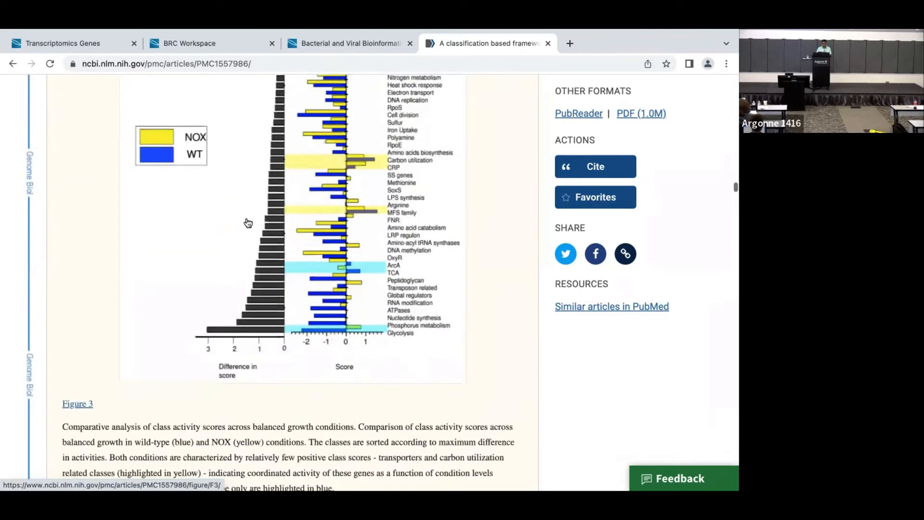
- Return to the workshop's Expression Import folder and view Sangurdekar_Microarray_data_all_conditions.txt
click(374, 44)
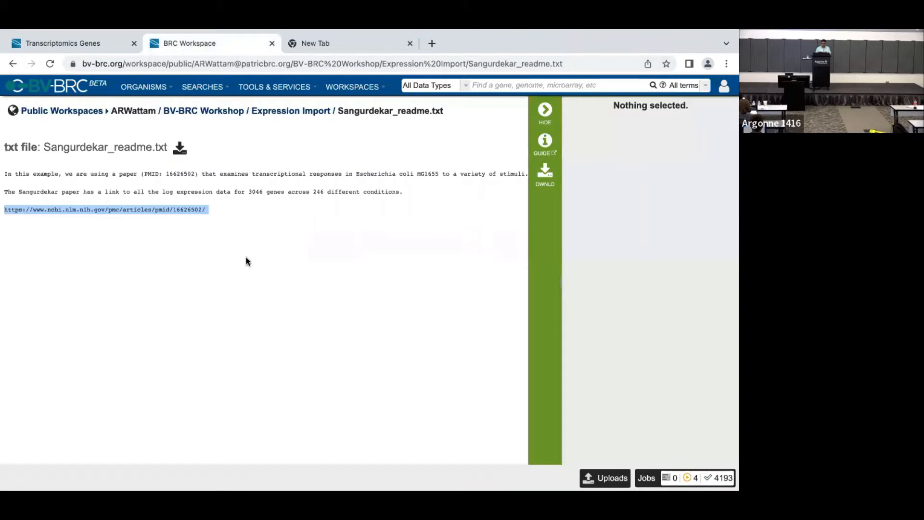
click(247, 262)
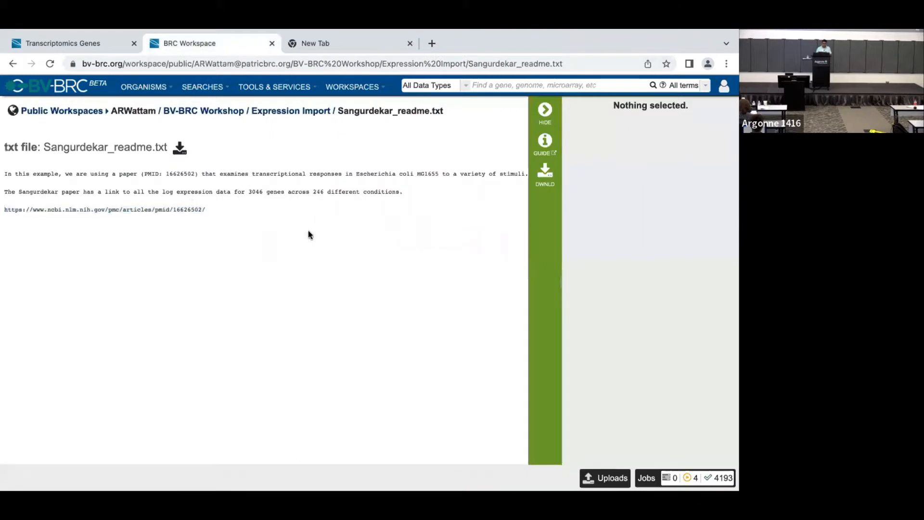
click(13, 64)
click(203, 169)
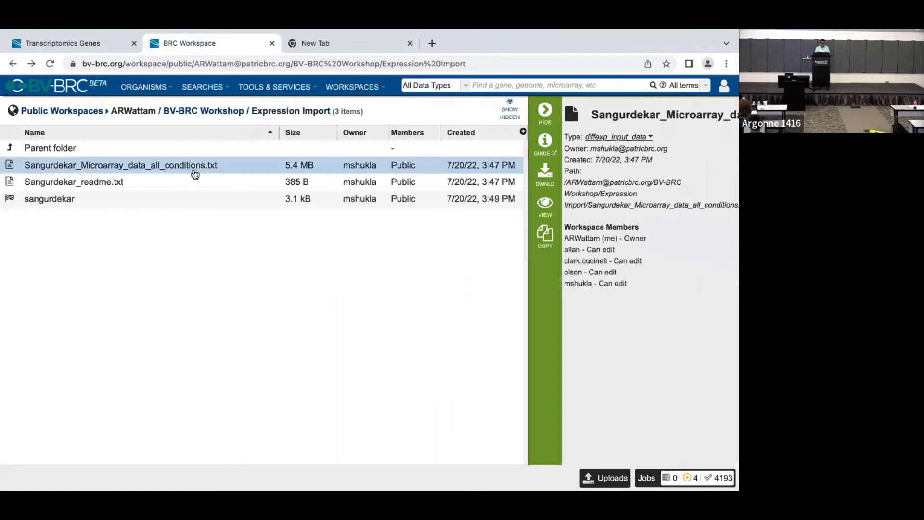
click(545, 202)
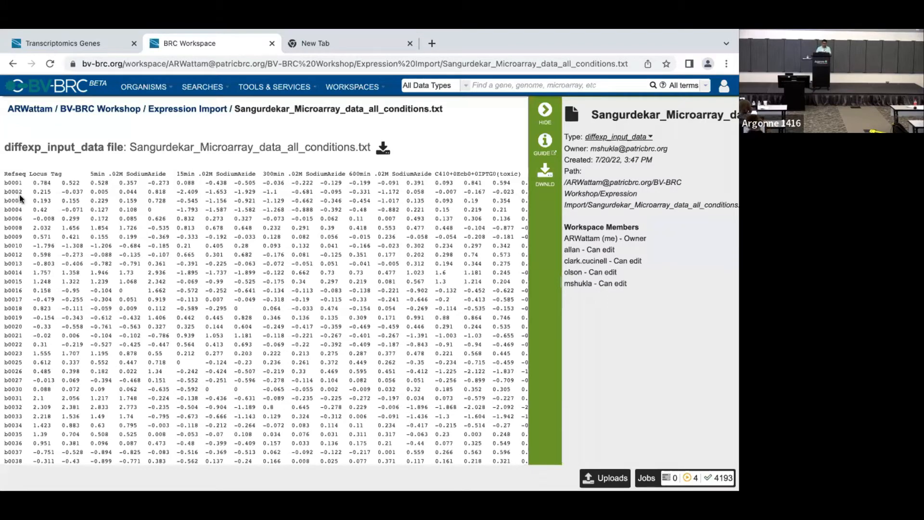
- Enlarge the page and examine the Refseq locus tags and condition columns of the microarray data file
key(ctrl+0)
key(ctrl+plus)
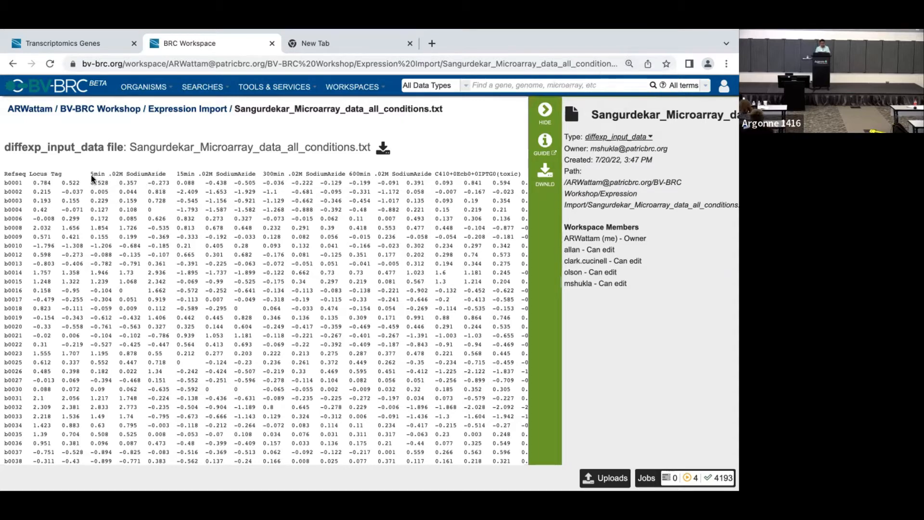
key(ctrl+plus)
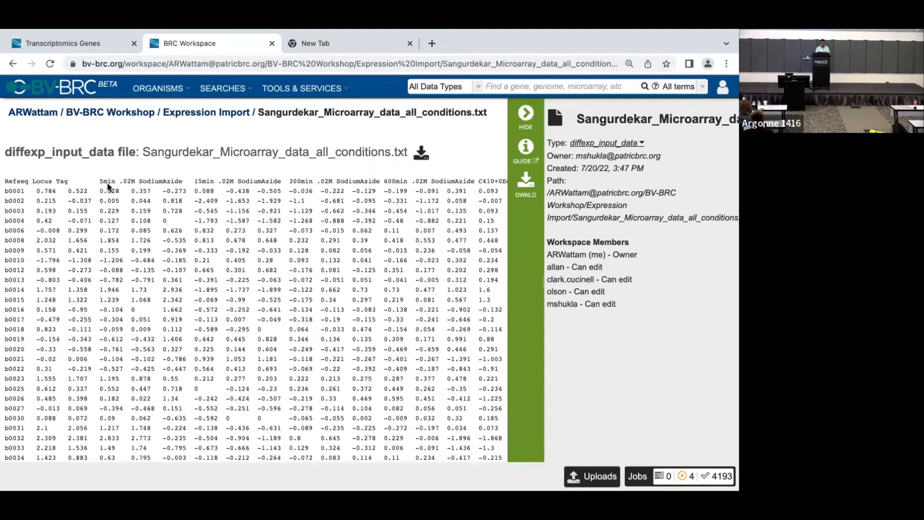
key(ctrl+plus)
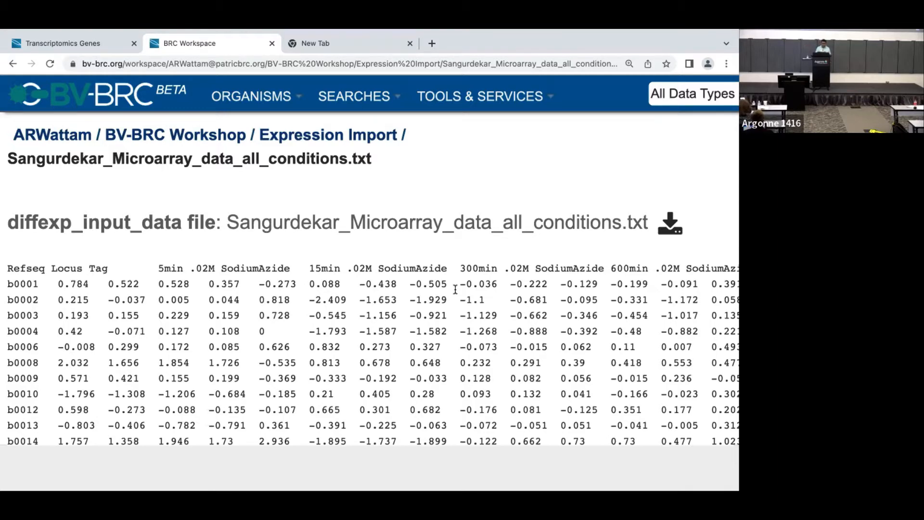
- Leave the data file and open the Expression Import service under Transcriptomics
key(alt+Left)
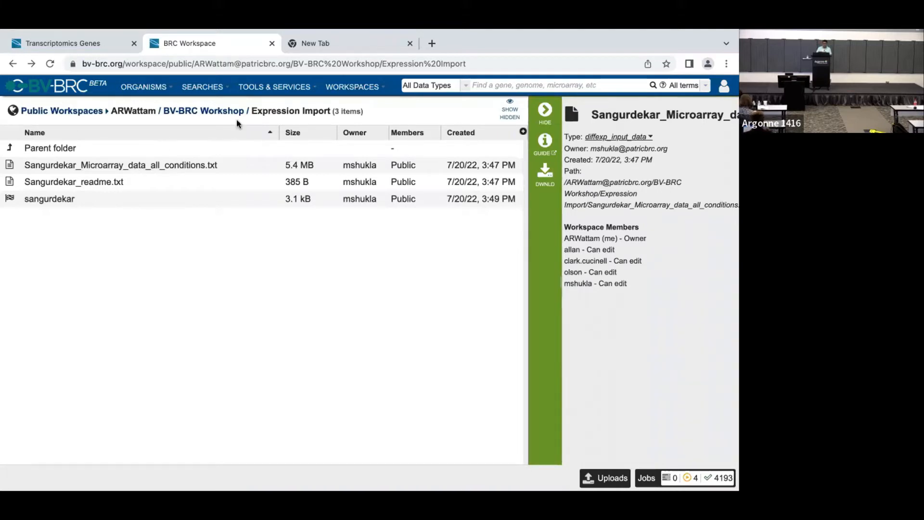
click(278, 89)
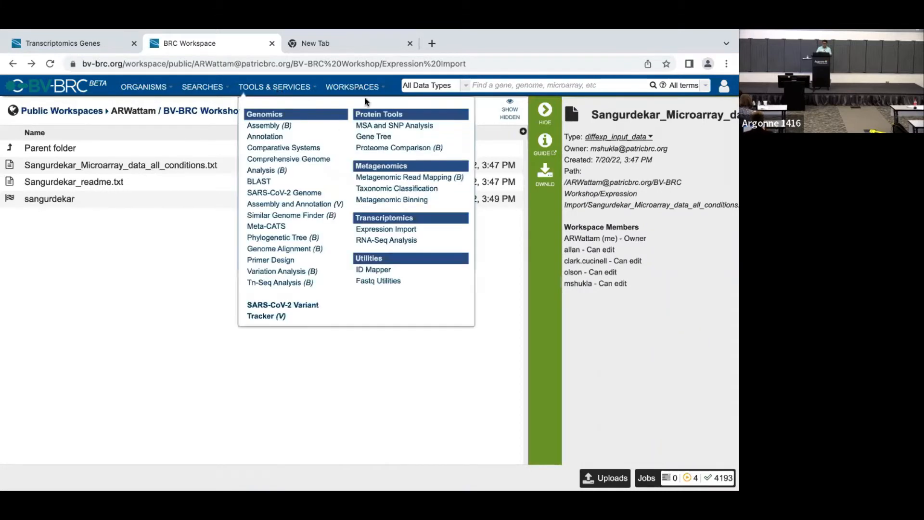
click(387, 229)
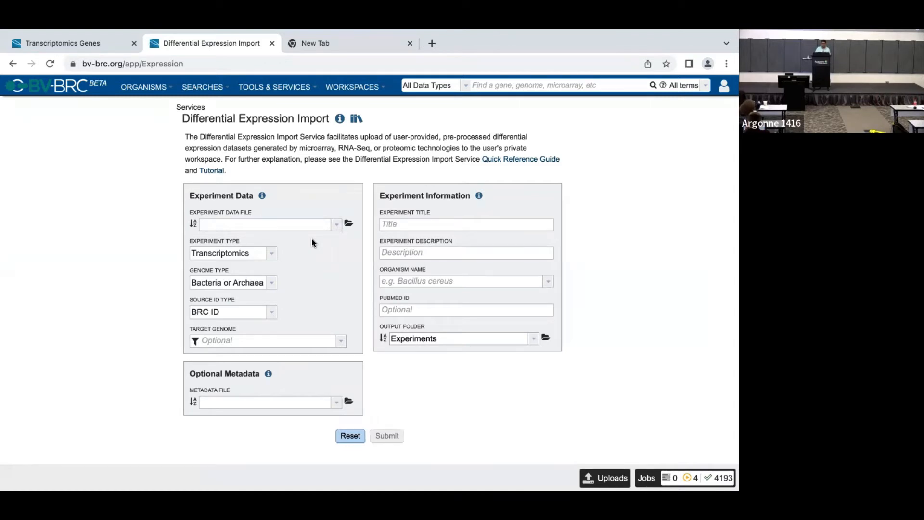
- Set the experiment data file to Sangurdekar_Microarray_data_all_conditions.txt from the public BV-BRC Workshop's Expression Import folder
click(350, 223)
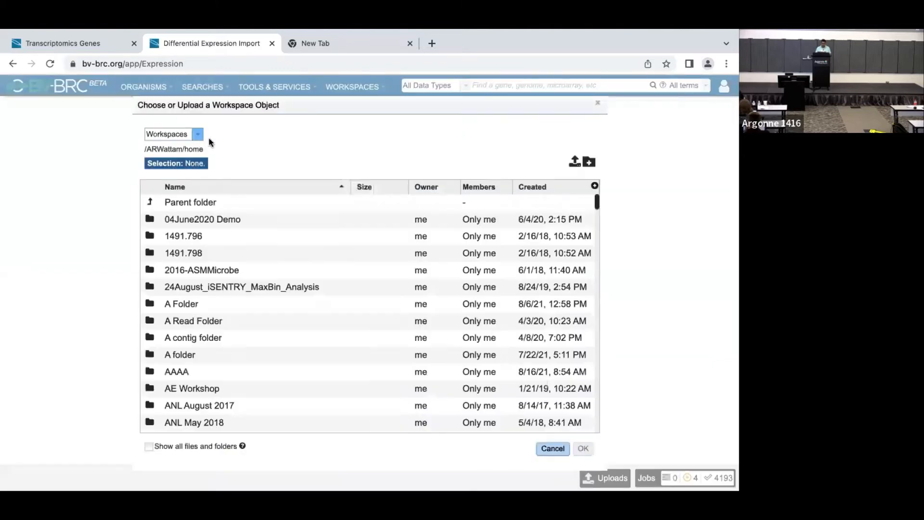
click(210, 142)
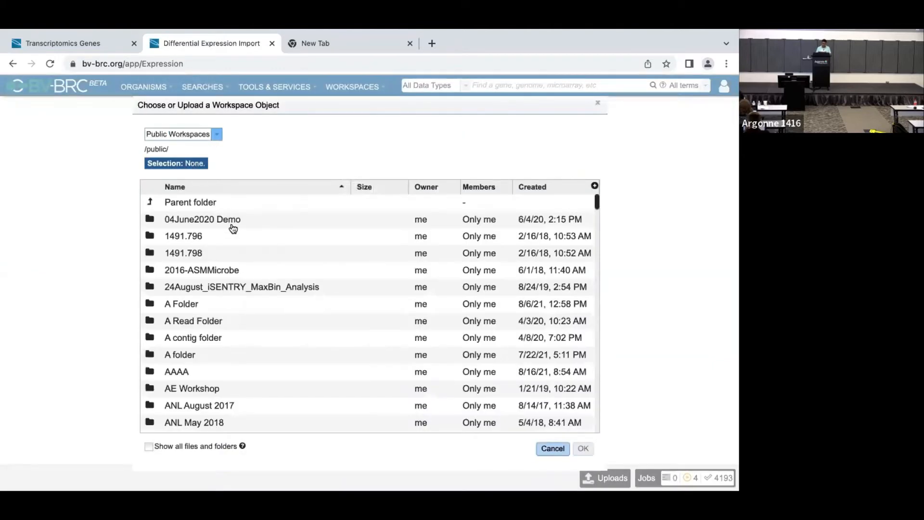
key(ctrl+f)
double_click(223, 301)
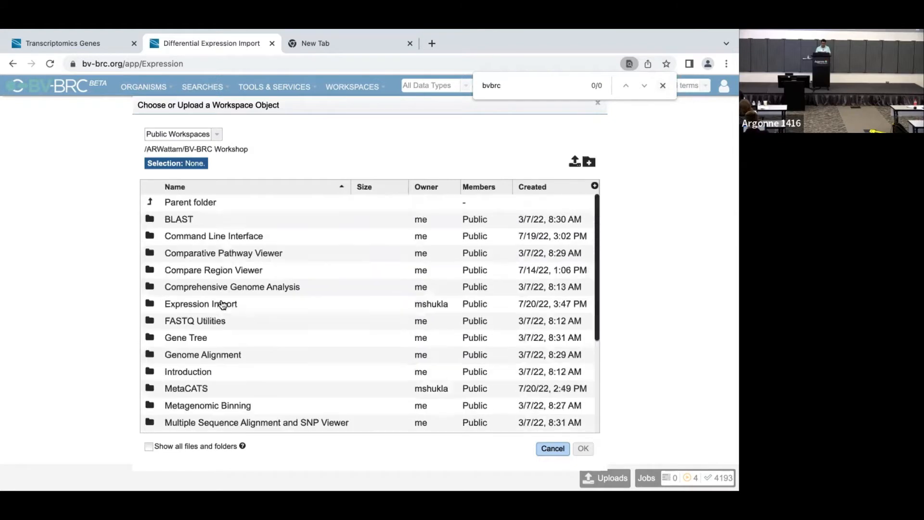
double_click(222, 304)
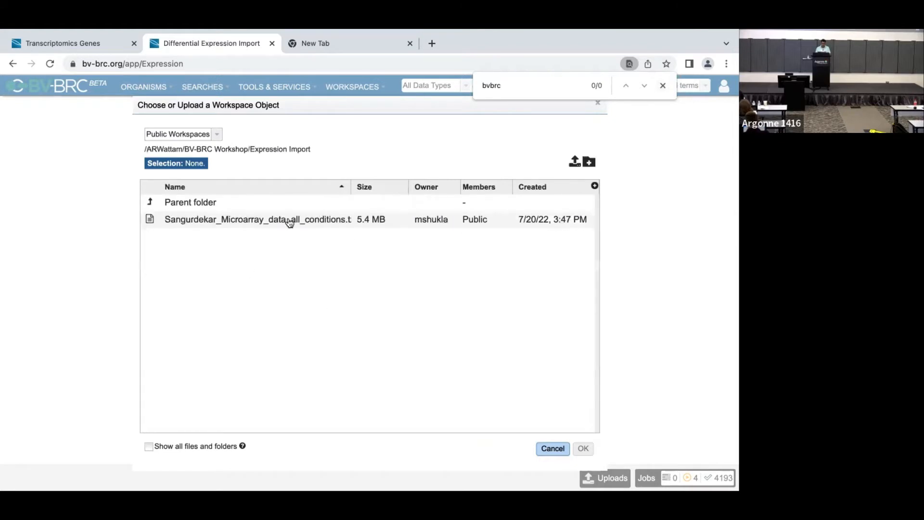
click(290, 220)
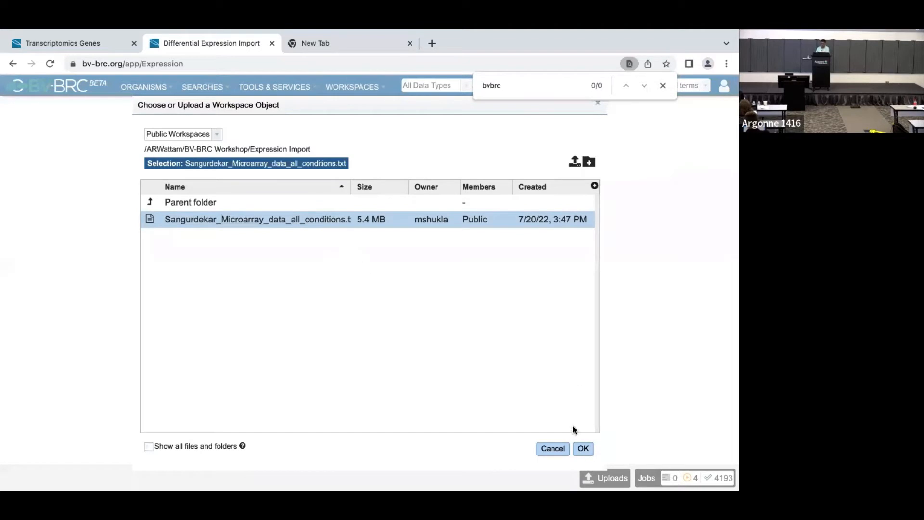
click(585, 449)
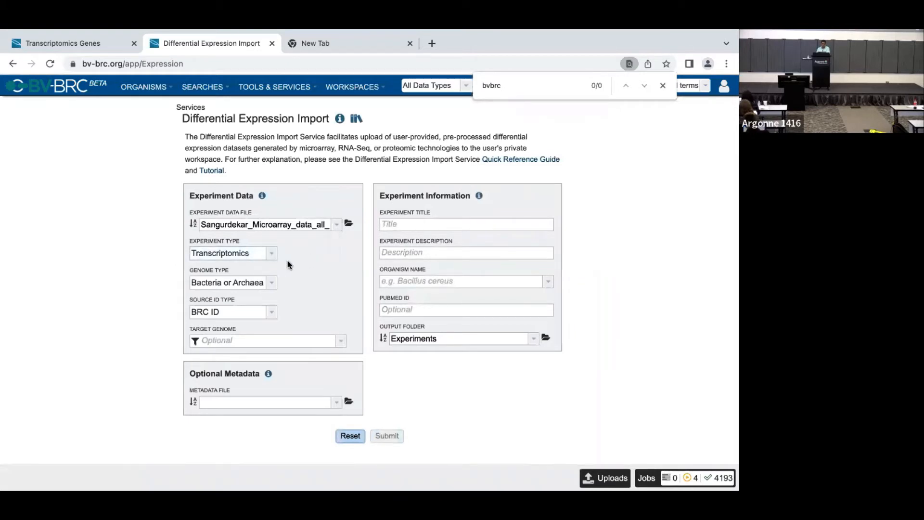
- Review the experiment type and genome type options, keeping Transcriptomics and Bacteria or Archaea
click(270, 253)
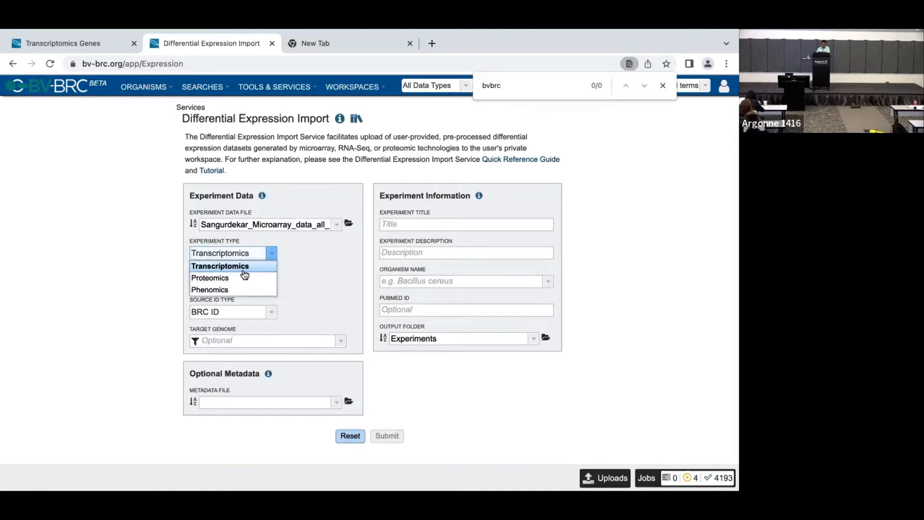
click(308, 268)
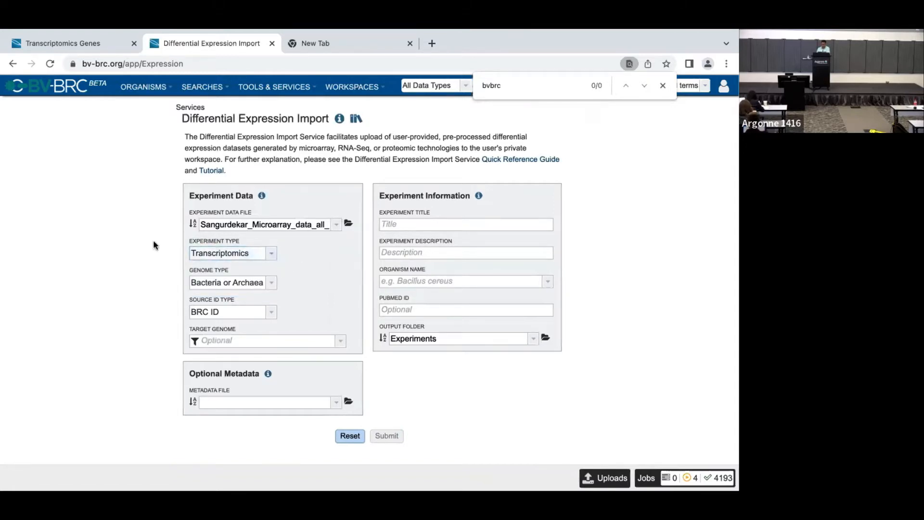
click(270, 283)
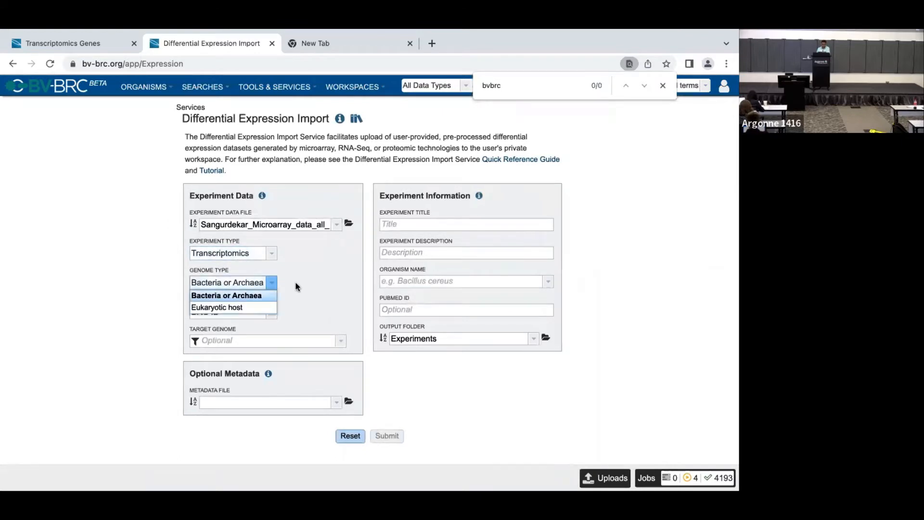
click(279, 304)
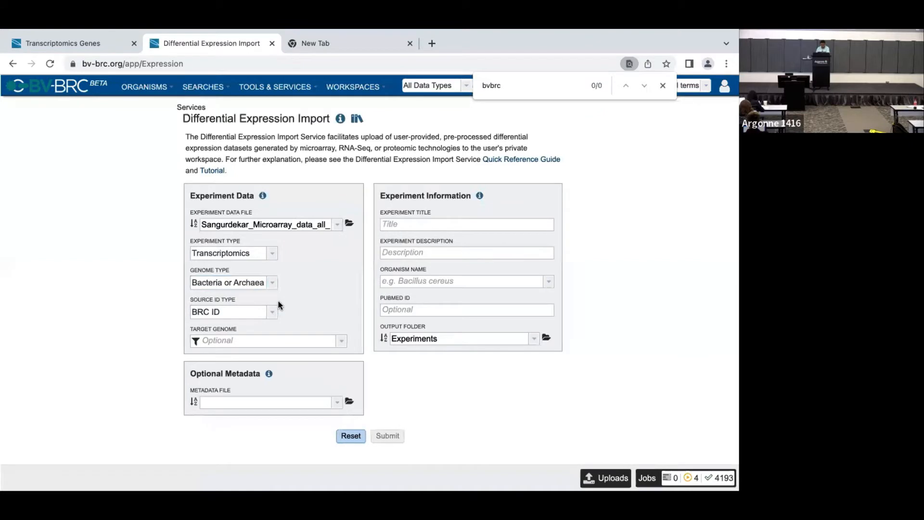
- Set the source ID type to Refseq Locus Tag and search the target genomes for mg1655
click(272, 313)
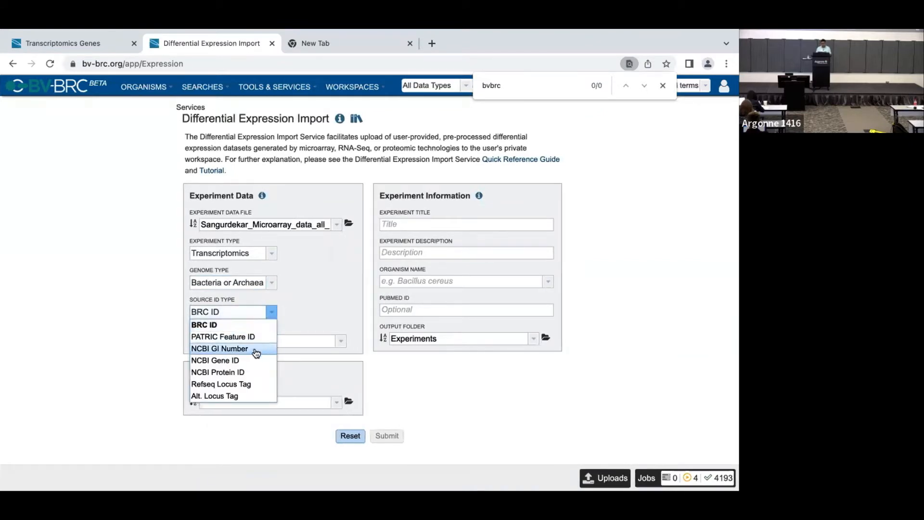
click(244, 384)
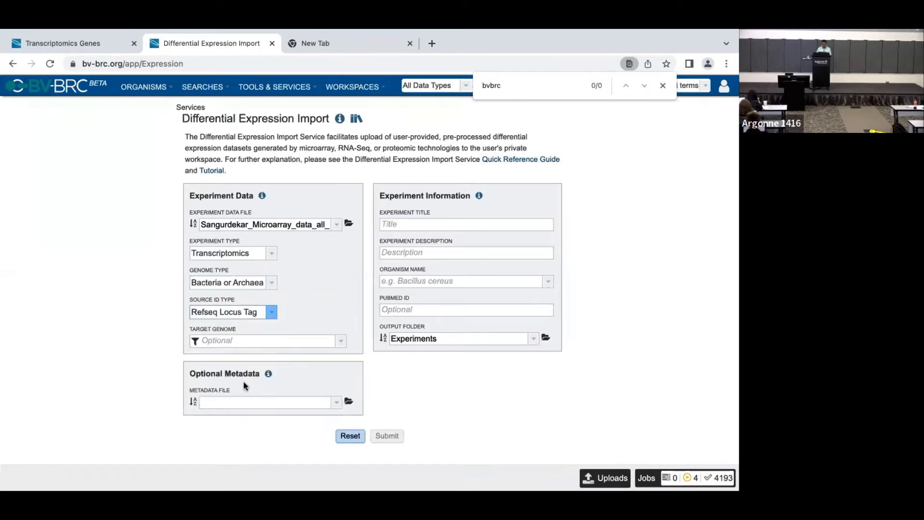
click(274, 342)
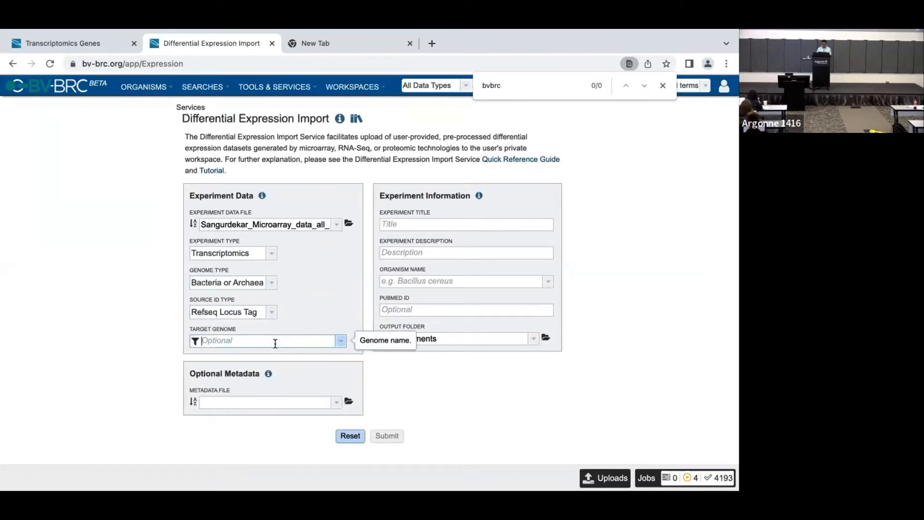
text(mg)
text(2)
text(655)
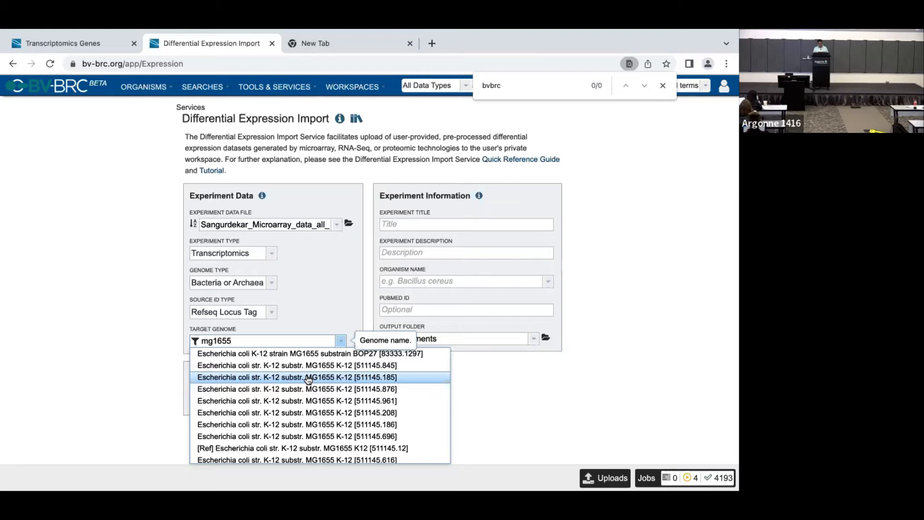
- Exclude other public genomes and private genomes from the search, and set the target genome to the reference Escherichia coli str. K-12 substr. MG1655 K12 [511145.12]
click(194, 341)
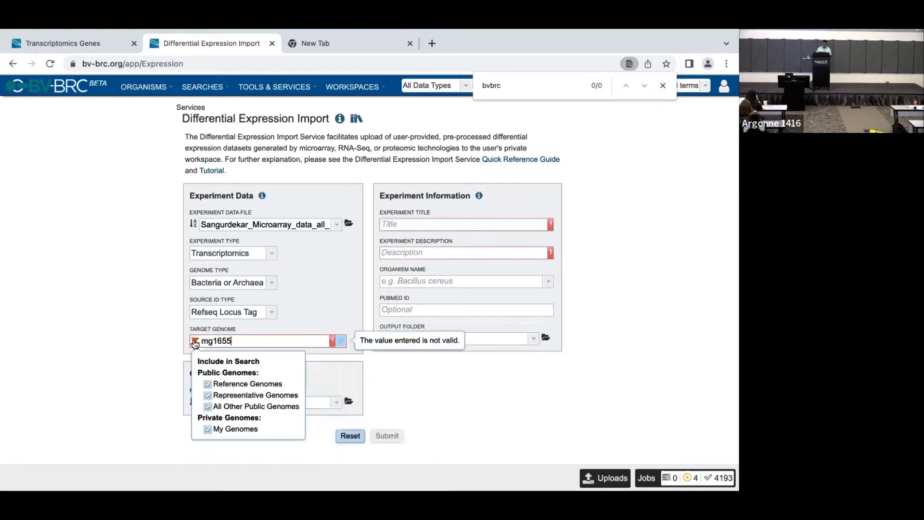
click(208, 407)
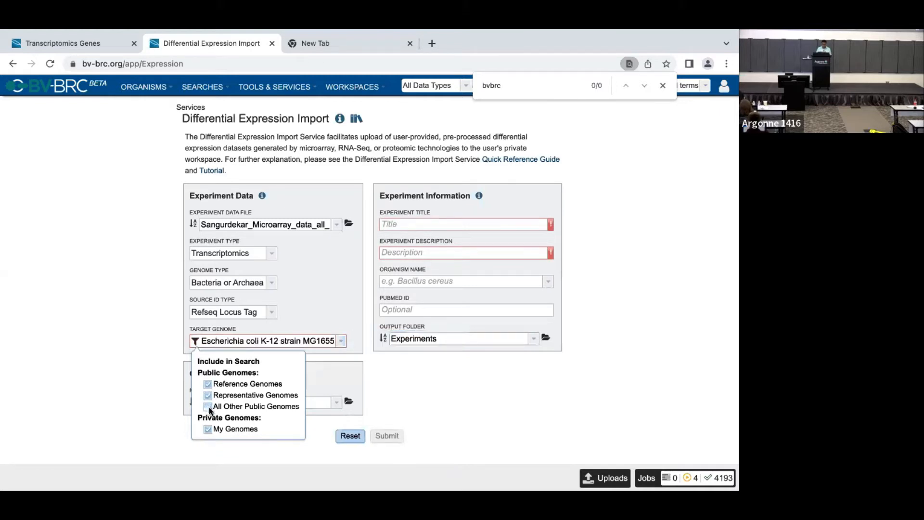
click(208, 430)
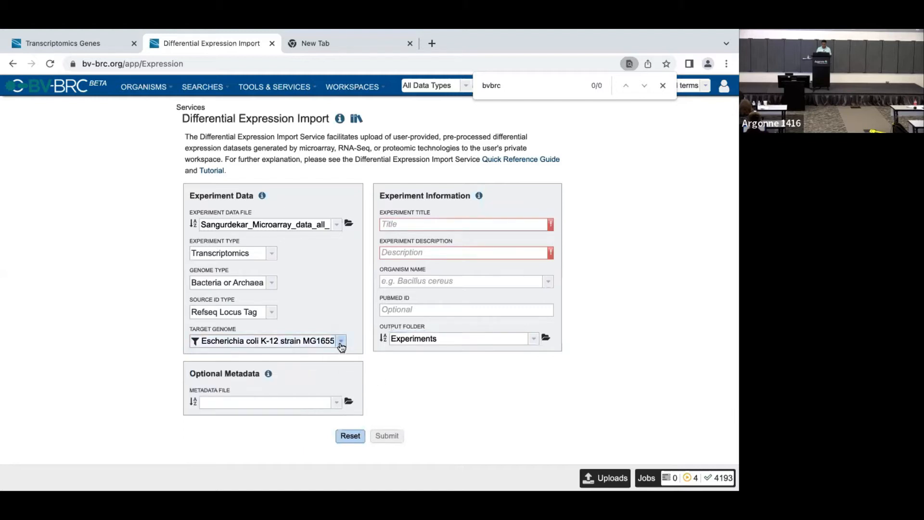
click(238, 340)
text(mg16)
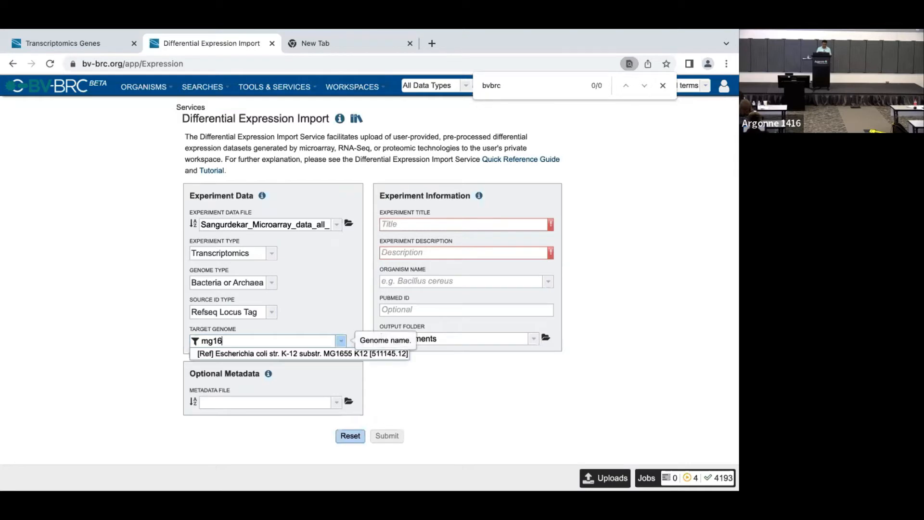
text(55)
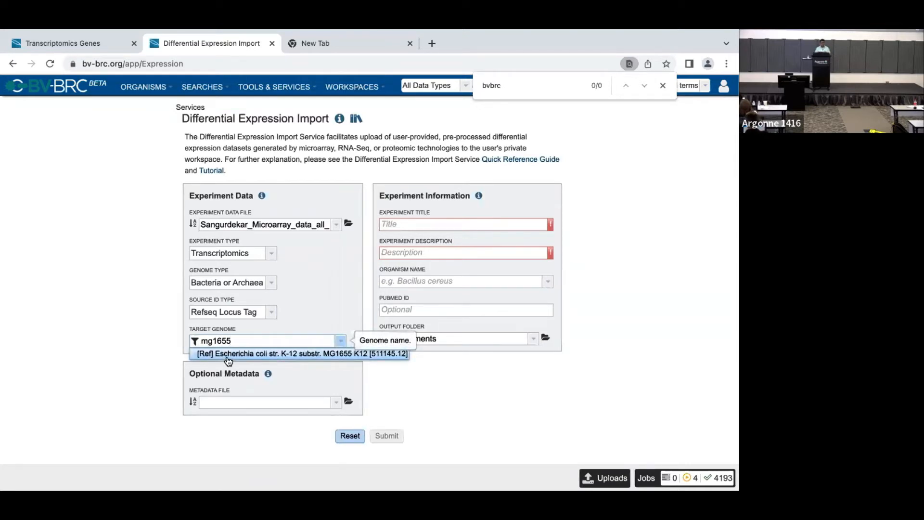
click(224, 355)
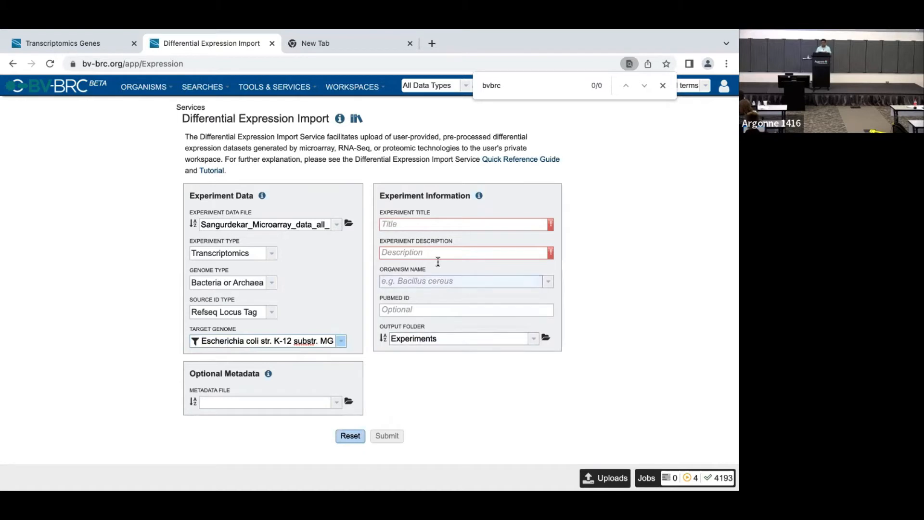
- Enter "Sangurdeker ecoli ANL workshop" as both the experiment title and the experiment description
click(433, 225)
text(Sangurdekr ecoli)
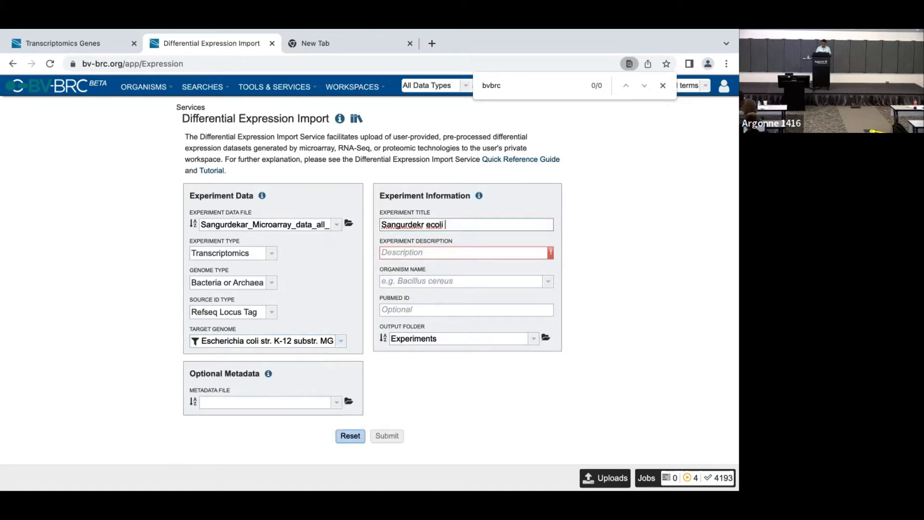
text( ANL workshop)
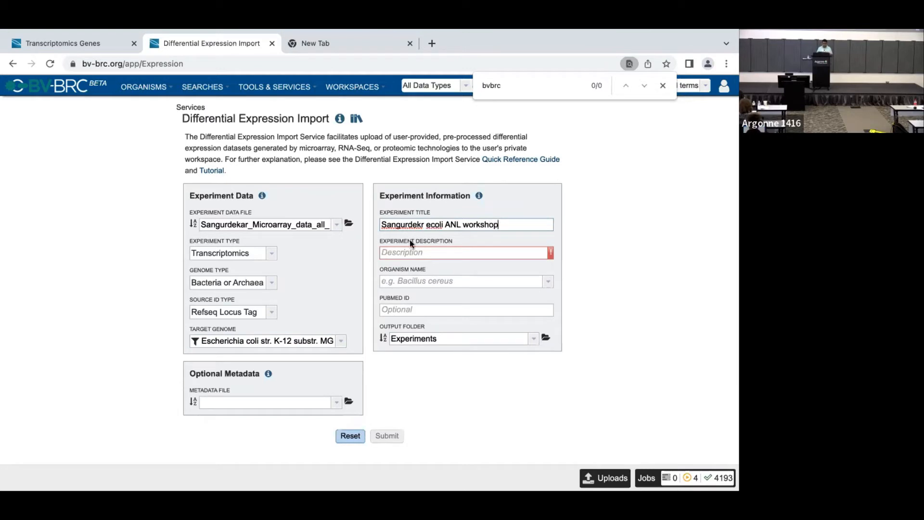
click(419, 251)
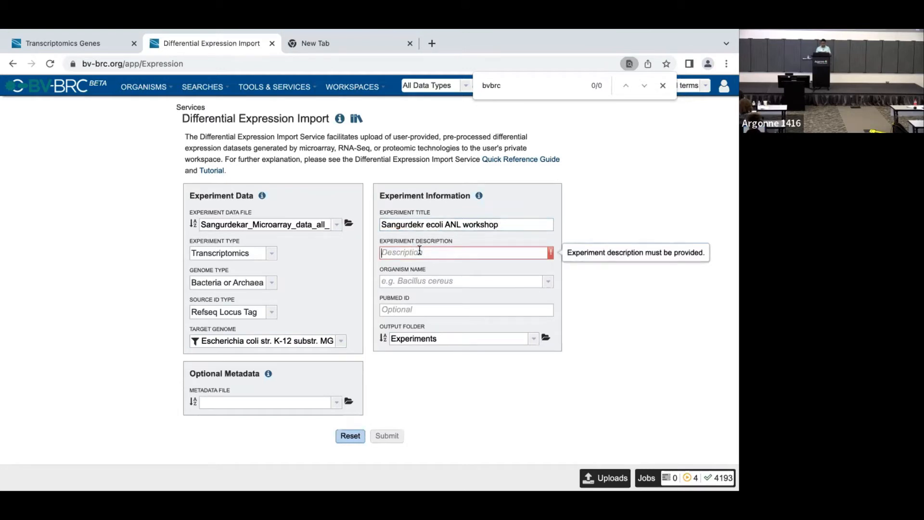
triple_click(424, 225)
key(ctrl+c)
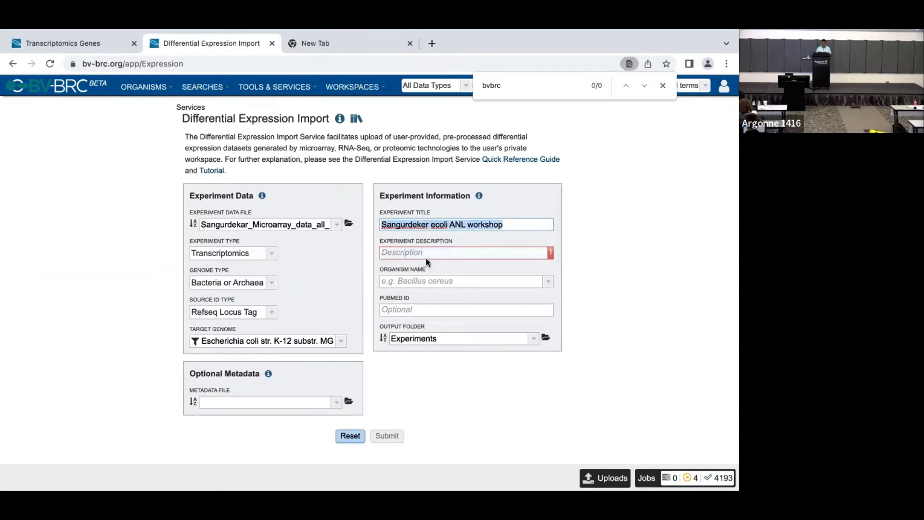
click(427, 253)
key(ctrl+v)
- Set the organism name to Escherichia coli str. K-12 substr. MG1655 by searching for mg1655
click(415, 281)
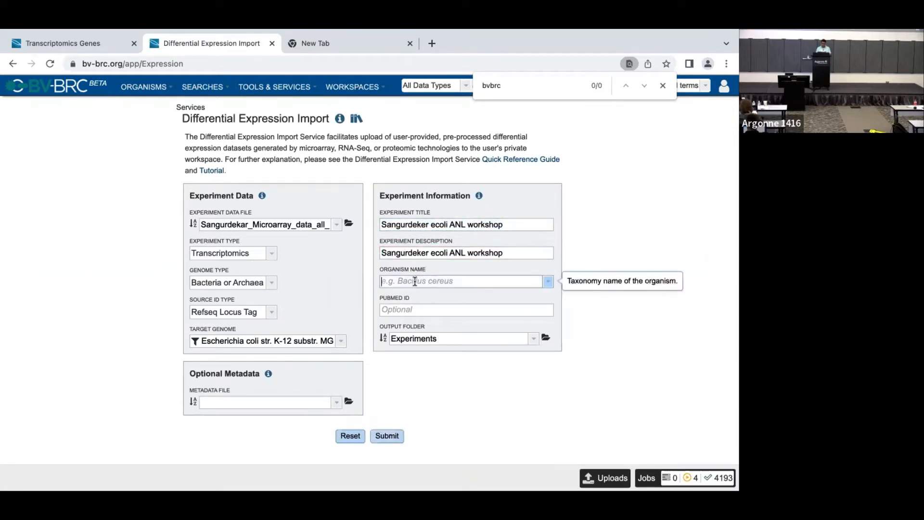
text(mg2655)
key(BackSpace)
key(BackSpace)
key(BackSpace)
key(BackSpace)
text(1655)
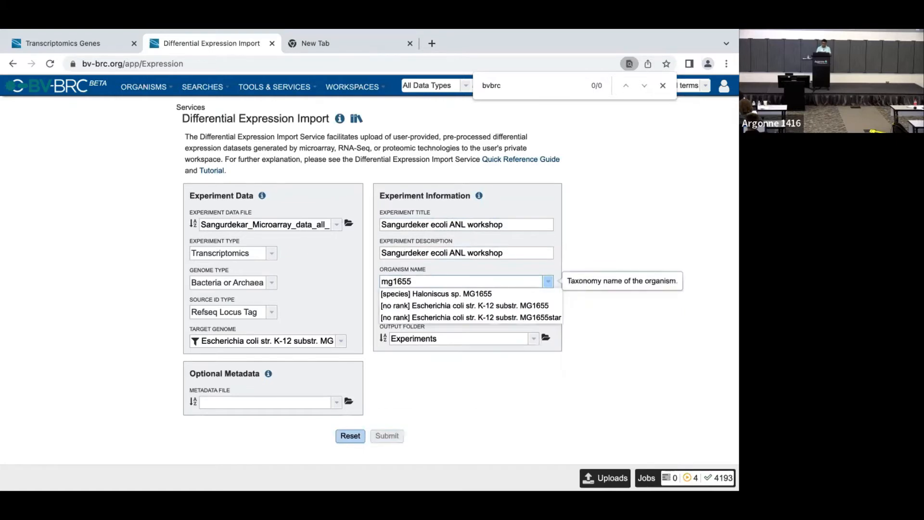
click(438, 297)
click(502, 320)
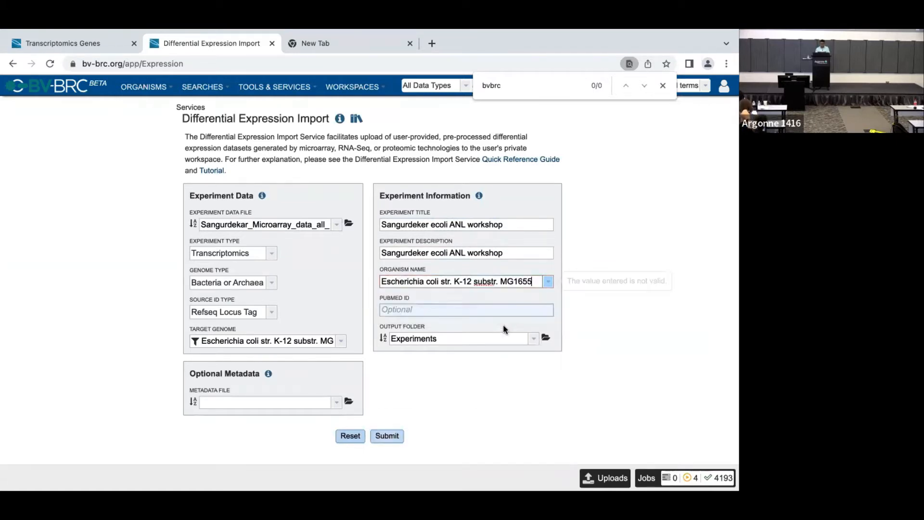
- Read the optional metadata help, leave the PubMed ID and metadata file empty, and submit the import job
click(442, 311)
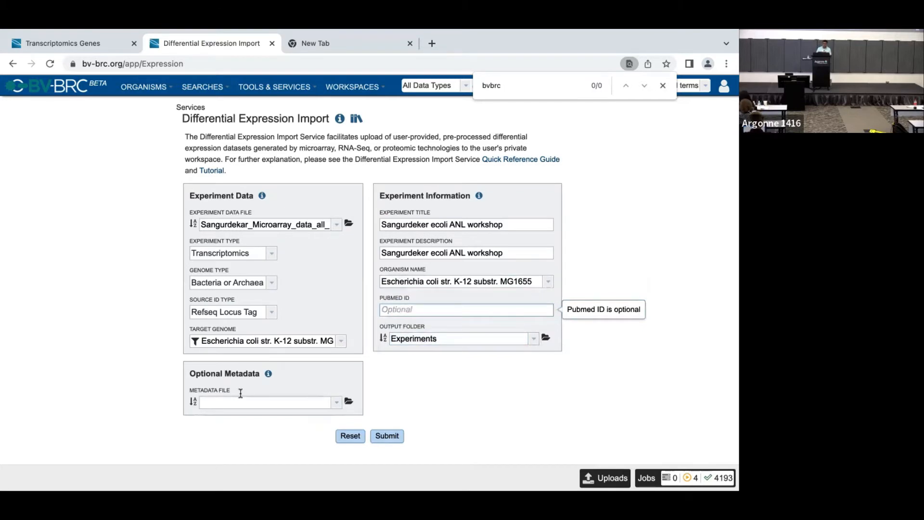
click(269, 375)
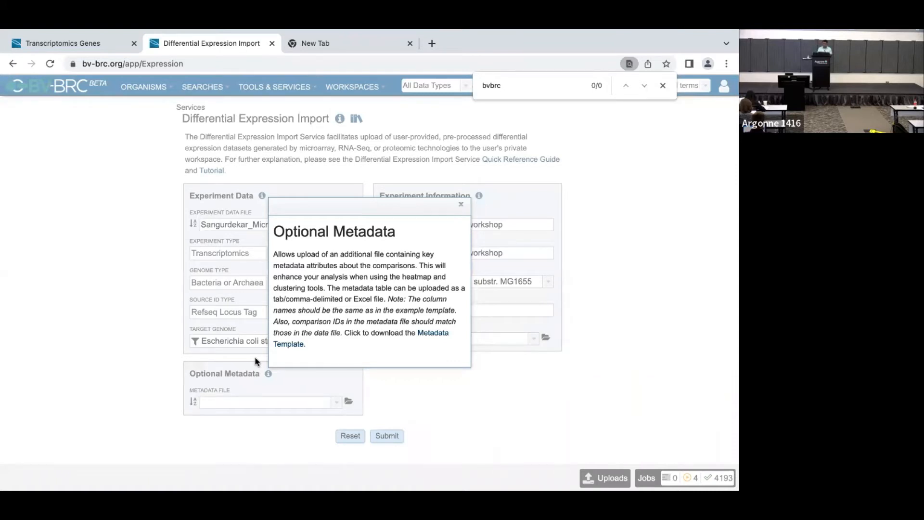
click(461, 206)
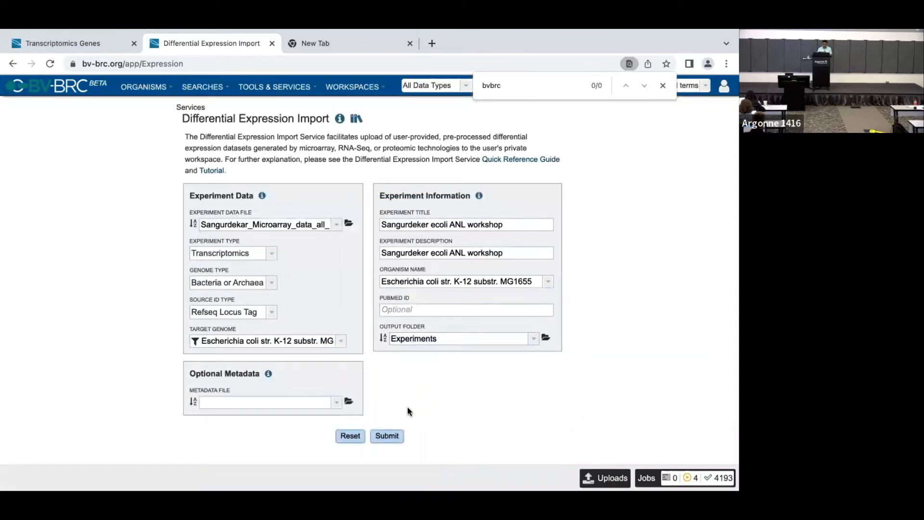
click(387, 435)
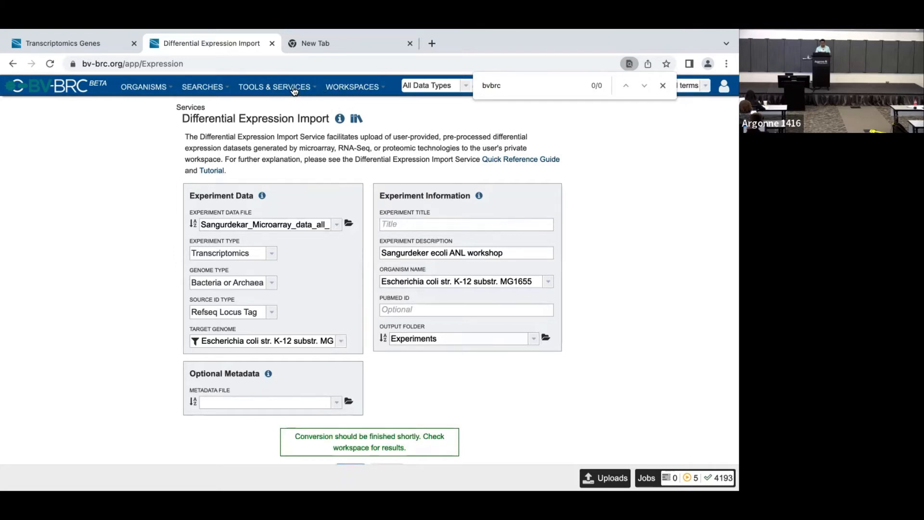
- Open the sangurdekar job result in the Expression Import folder of the public BV-BRC Workshop workspace
click(340, 88)
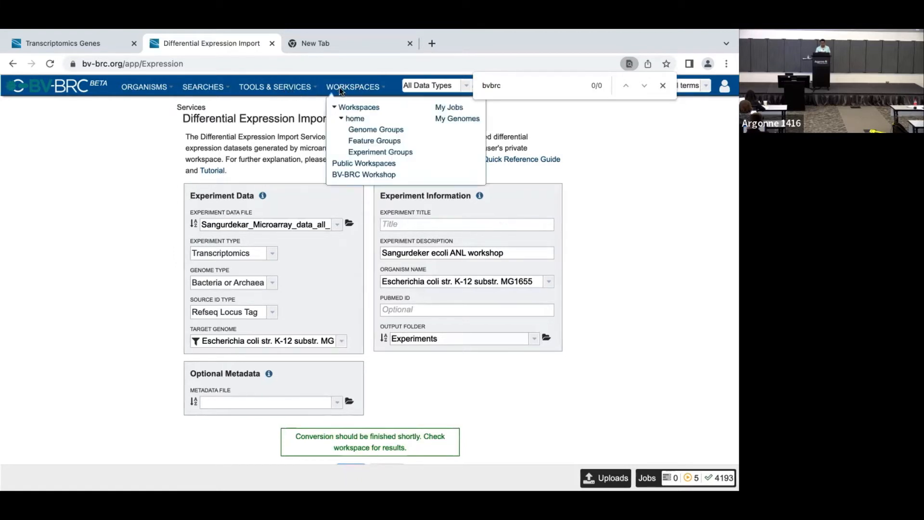
click(378, 176)
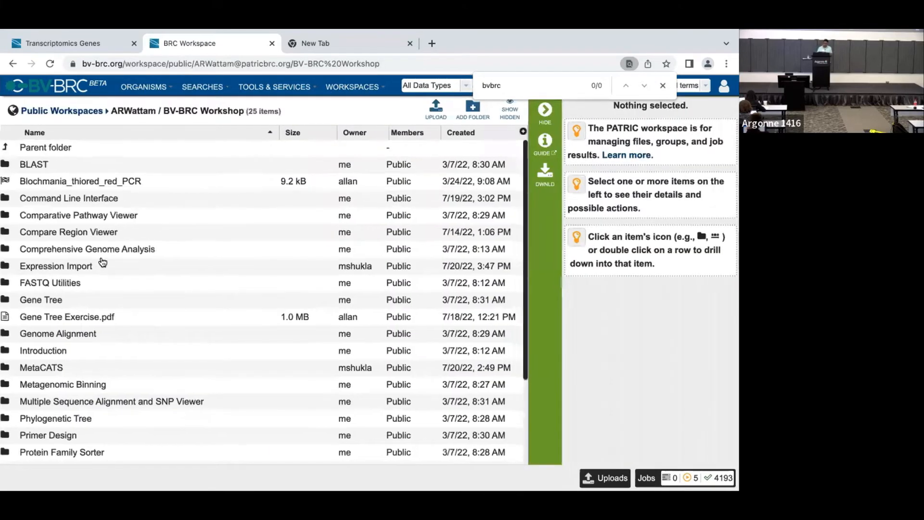
double_click(91, 268)
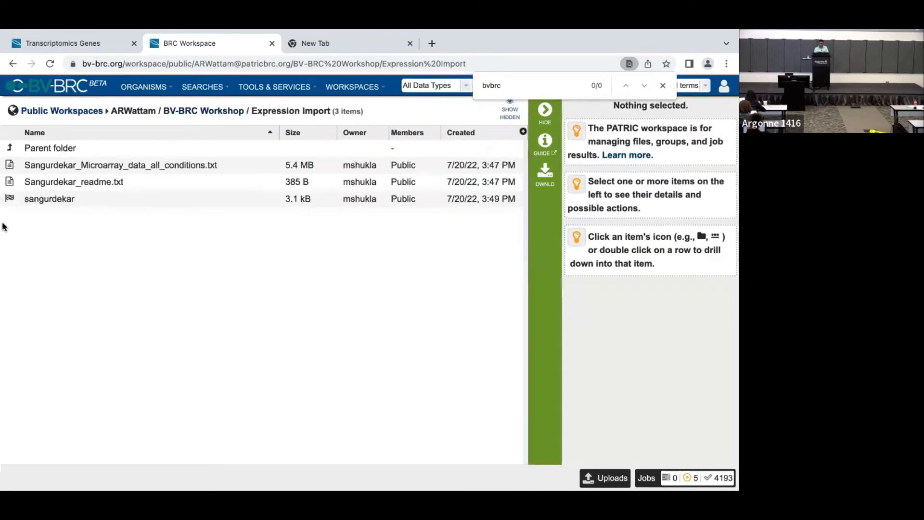
click(50, 201)
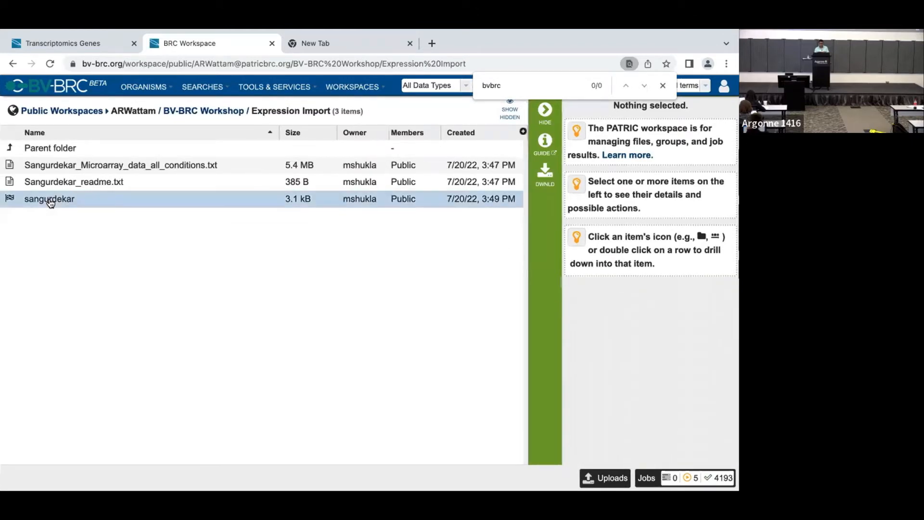
double_click(115, 202)
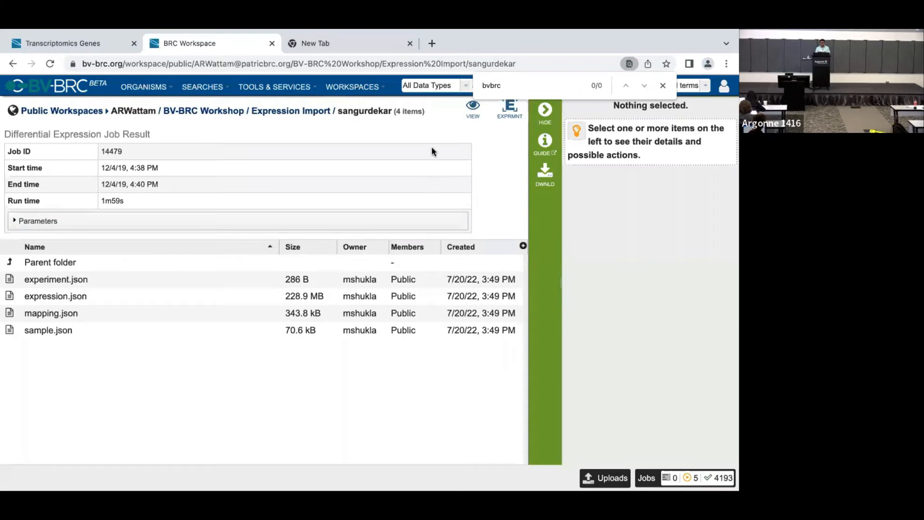
- Show the job result's summary view and examine the gene mapping line and the significant gene columns for each condition
scroll(488, 137, left, 1)
scroll(487, 136, right, 1)
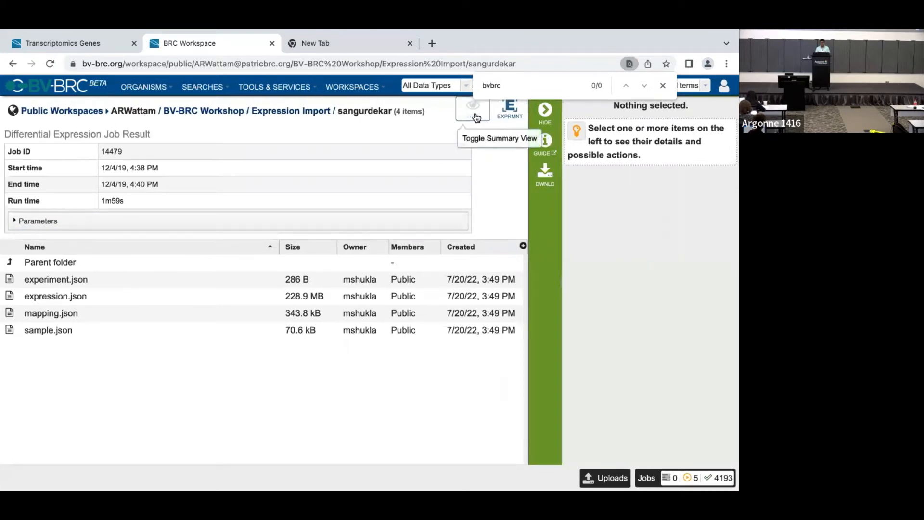
click(473, 118)
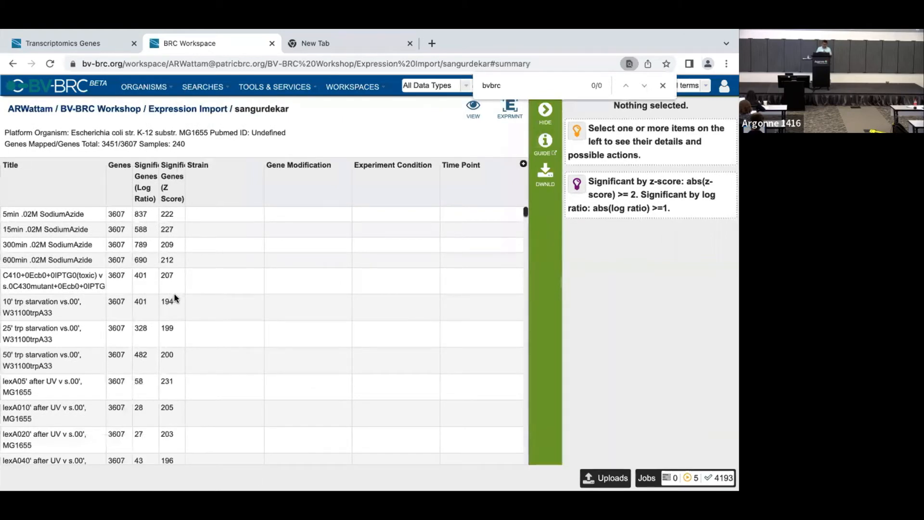
drag(186, 144, 66, 127)
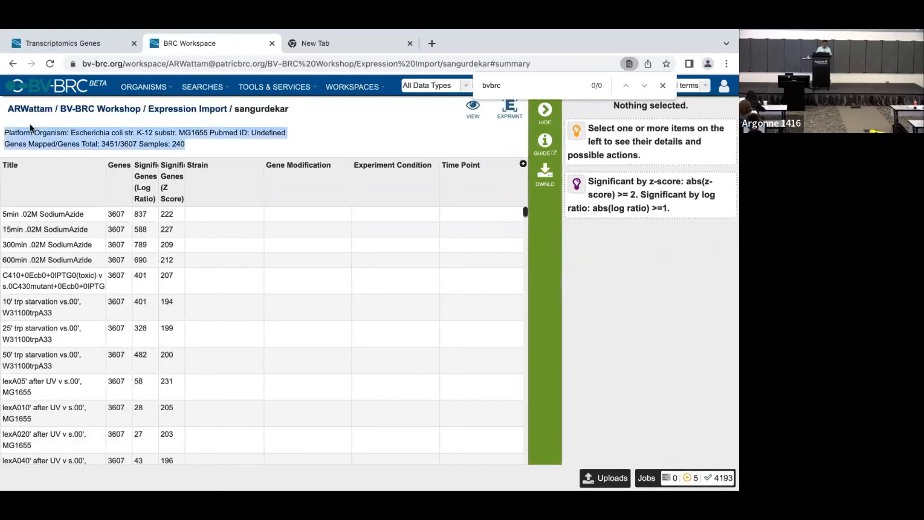
click(99, 141)
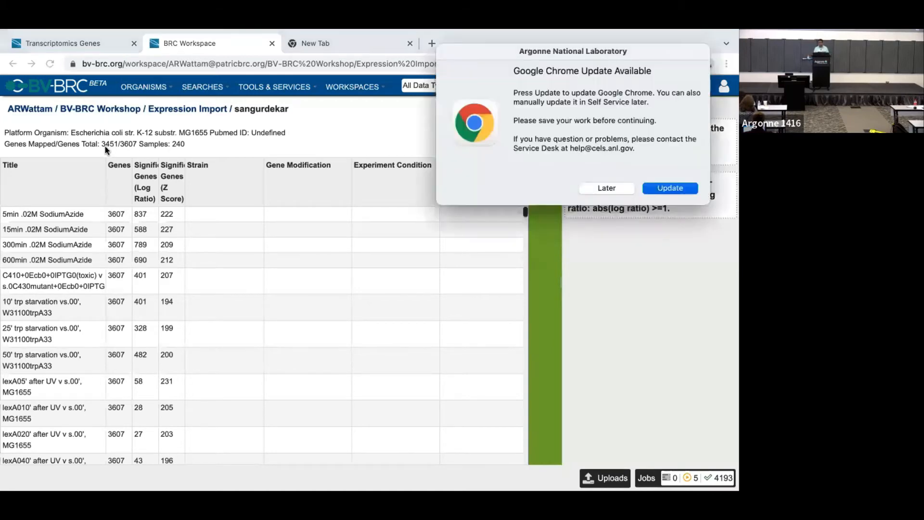
click(521, 224)
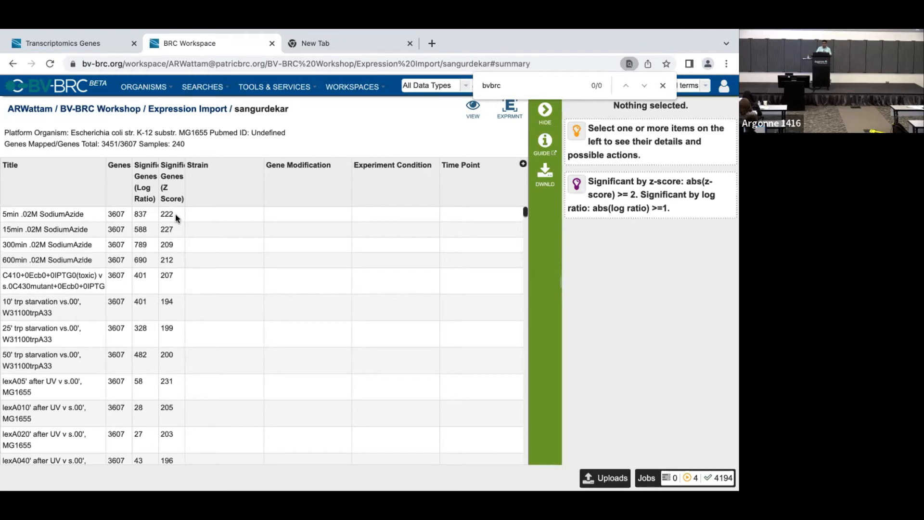
scroll(145, 246, down, 1)
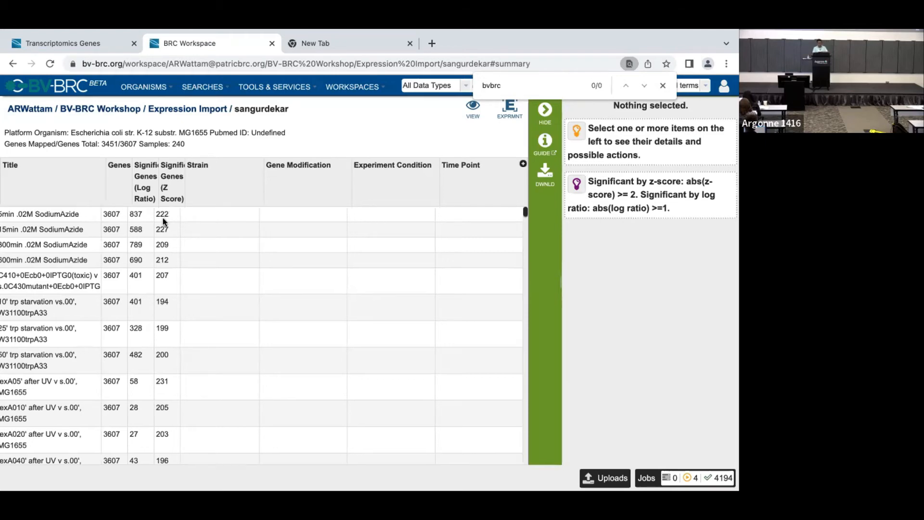
scroll(104, 280, up, 1)
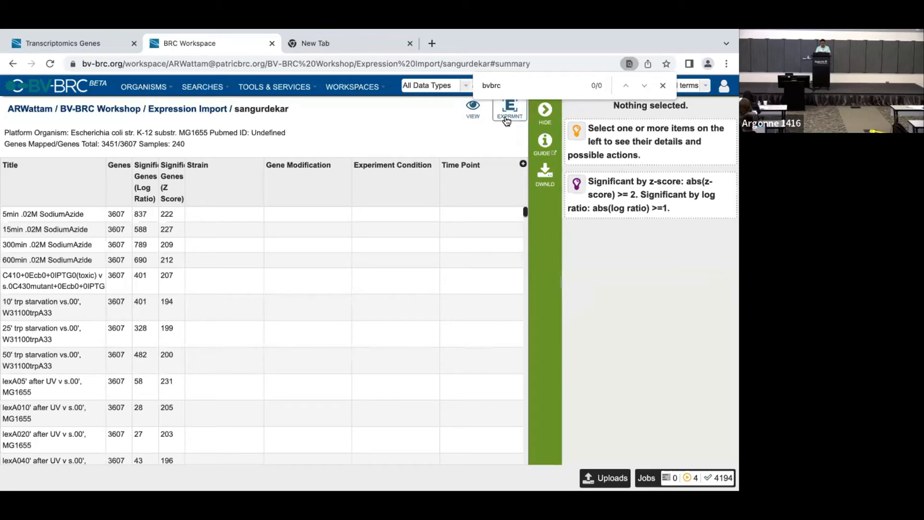
- Open the experiment's Transcriptomics Genes table and look through the listed genes with their up and down comparisons
click(512, 116)
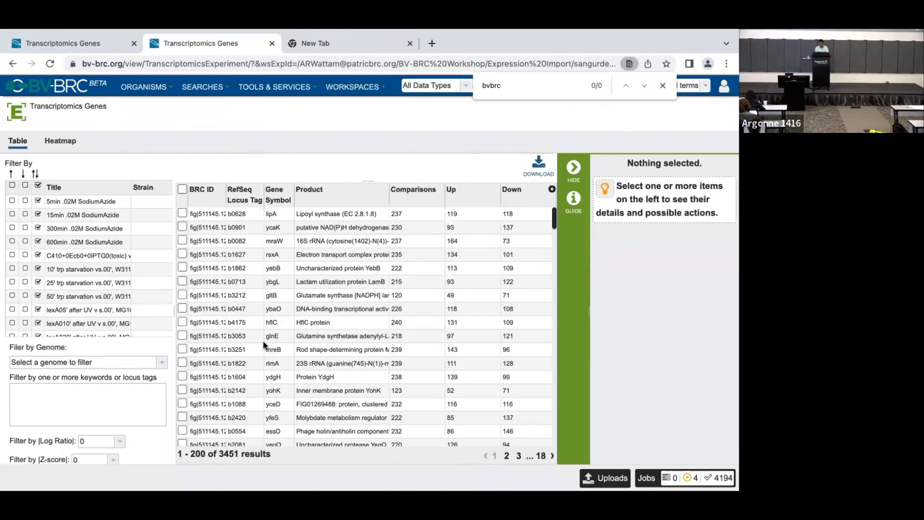
scroll(264, 345, down, 5)
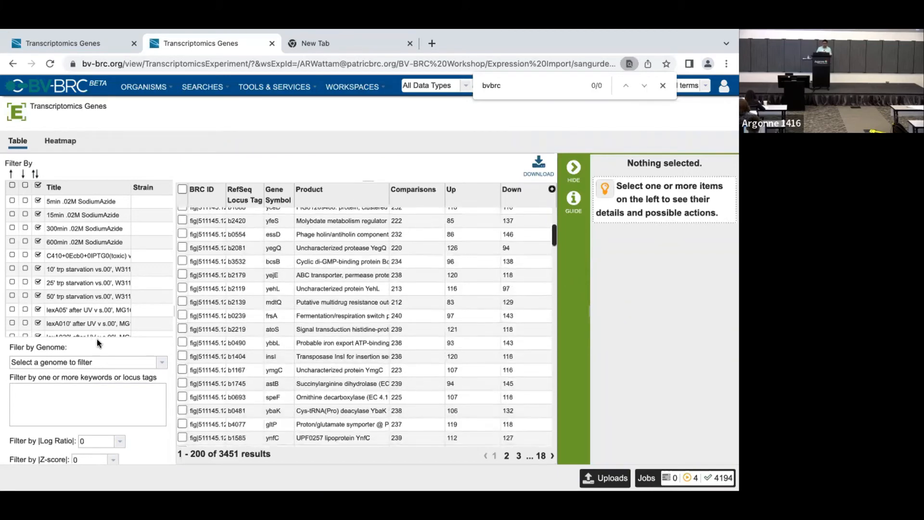
- Filter the gene table by an absolute log ratio of 2 and an absolute Z-score of 2
click(57, 398)
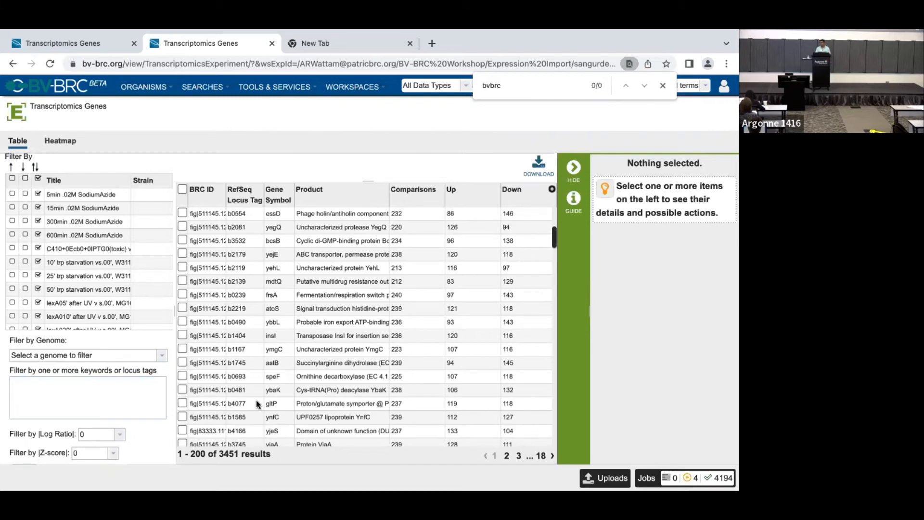
scroll(262, 388, up, 5)
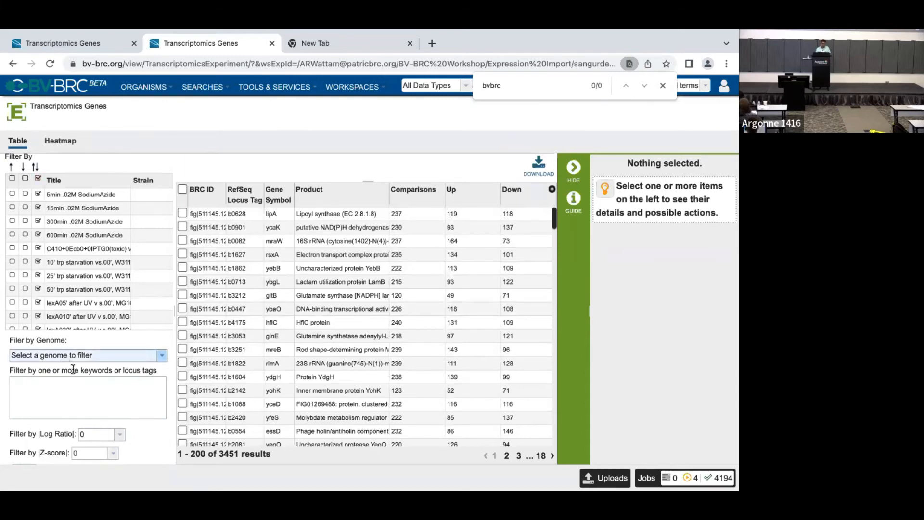
click(120, 436)
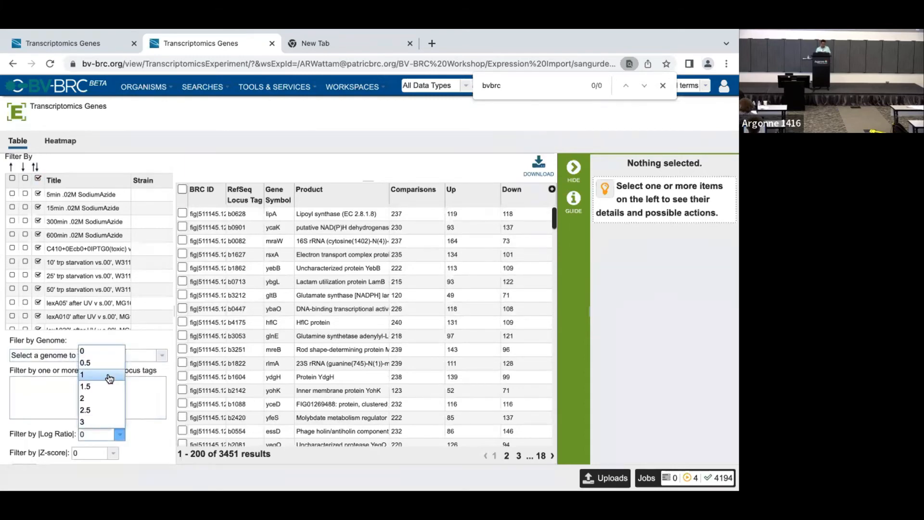
click(102, 398)
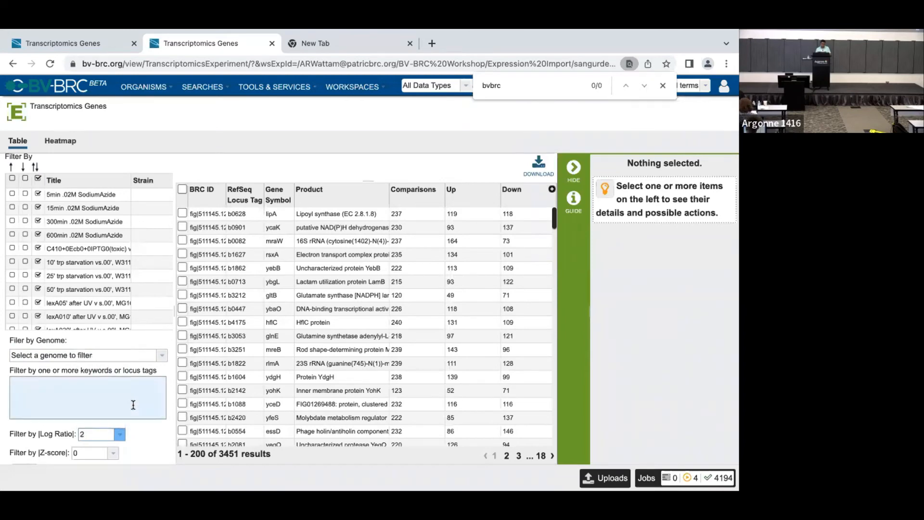
scroll(133, 404, down, 1)
click(113, 429)
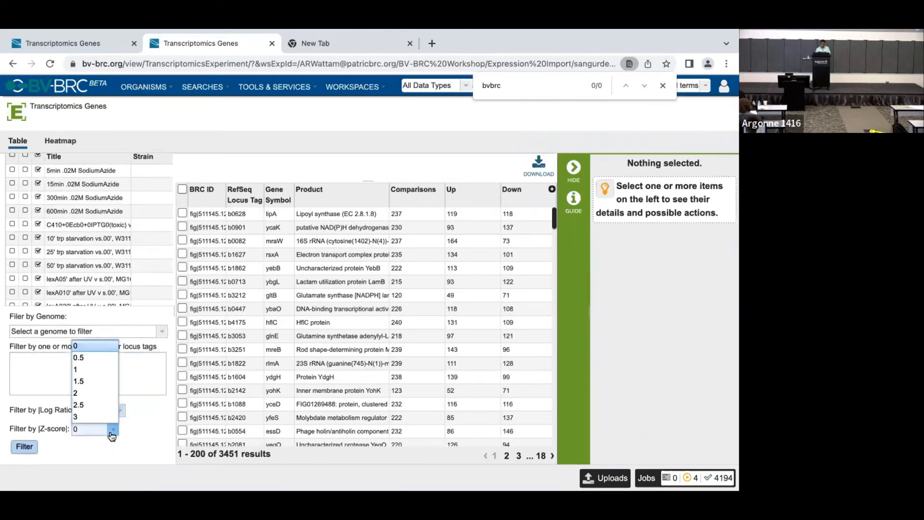
click(103, 392)
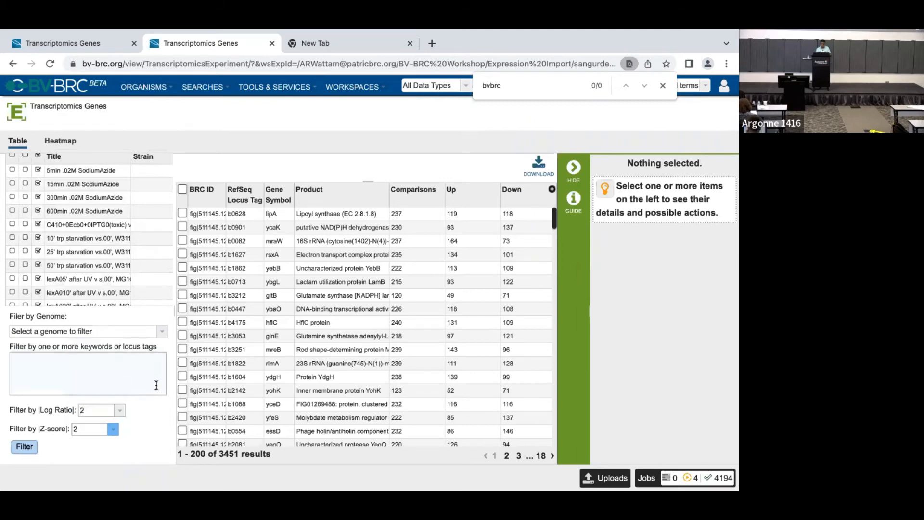
click(36, 449)
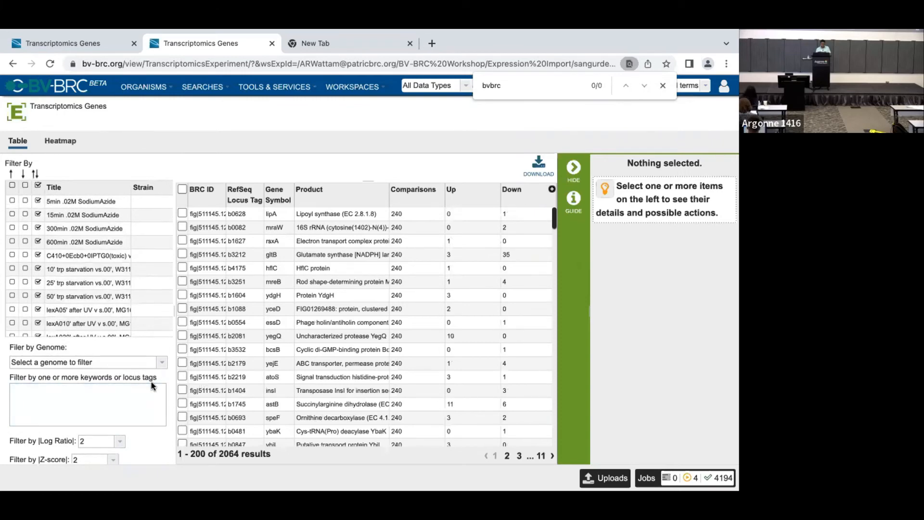
- Show the filtered genes as a heatmap and shrink its columns and rows to the smallest scale
scroll(117, 397, down, 2)
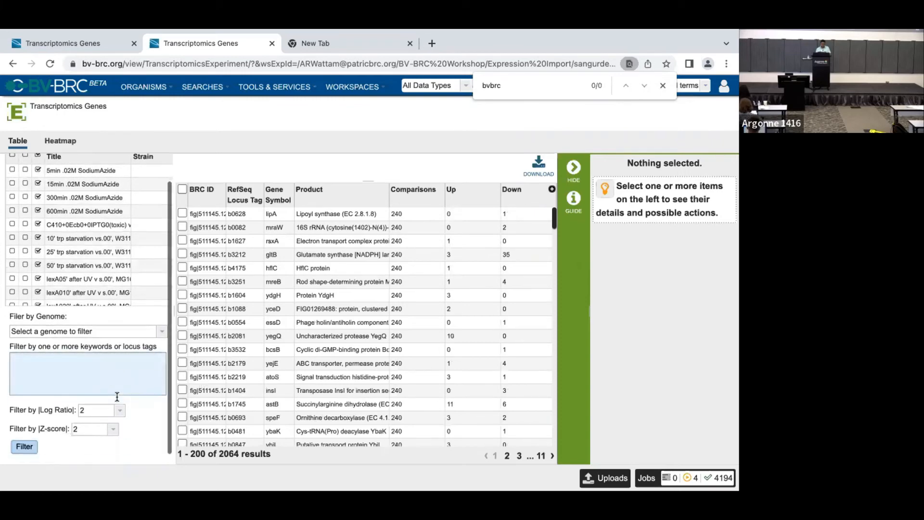
scroll(118, 399, up, 2)
click(61, 141)
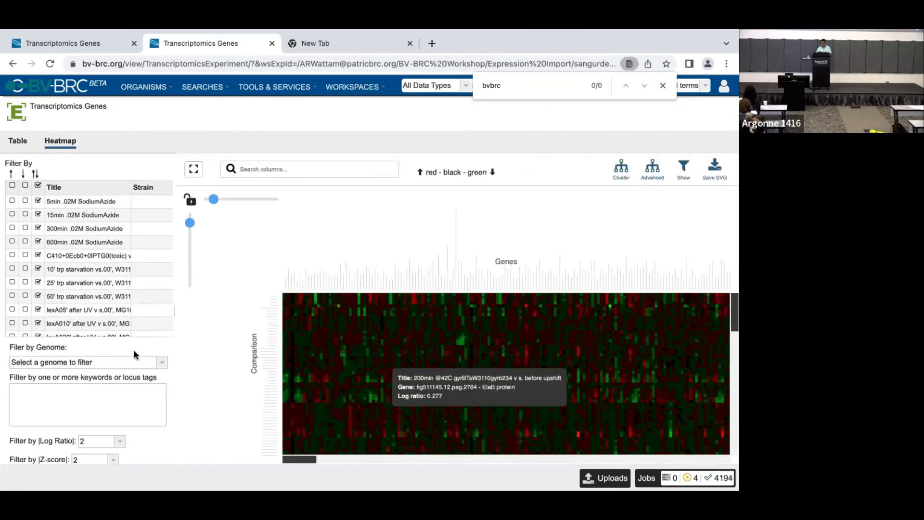
drag(215, 201, 190, 212)
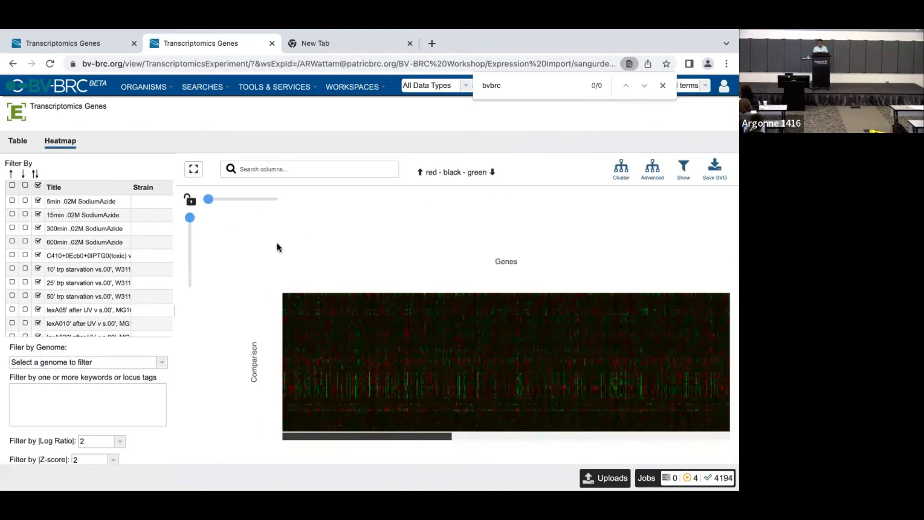
- Try to cluster the heatmap containing all filtered genes and comparisons
click(45, 417)
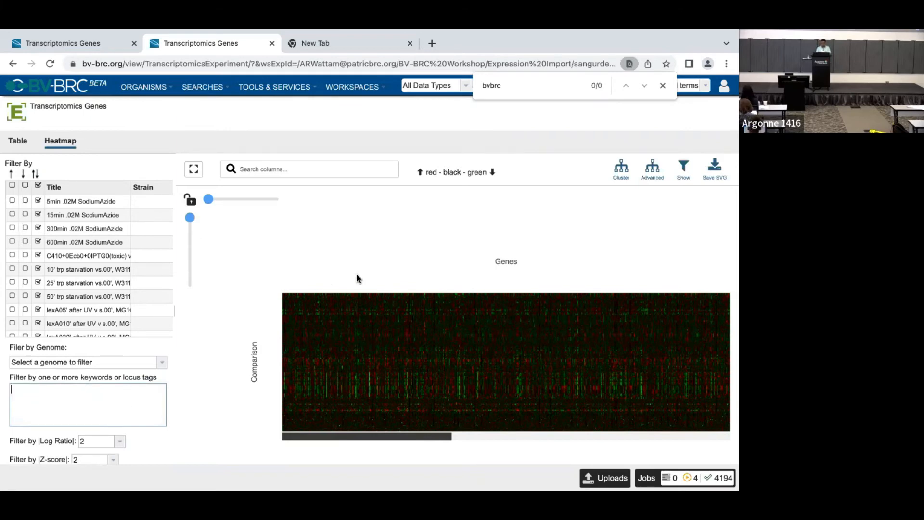
click(621, 174)
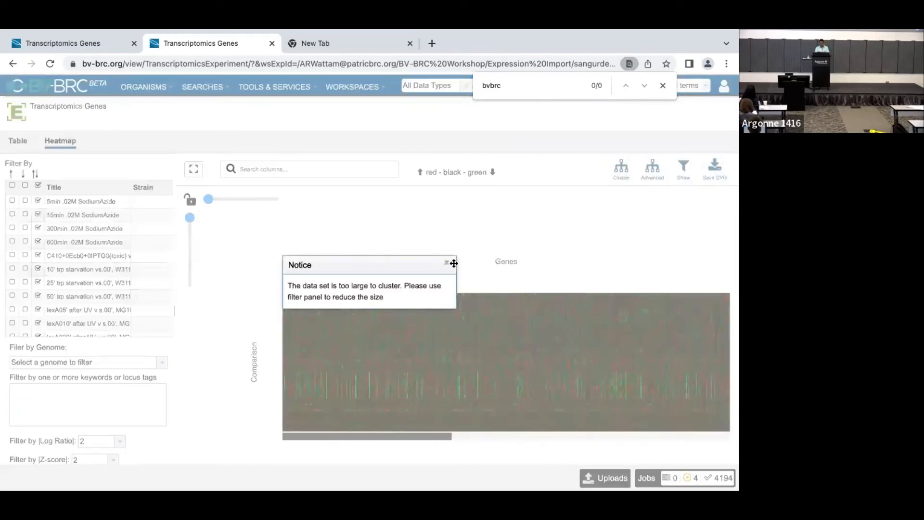
click(445, 263)
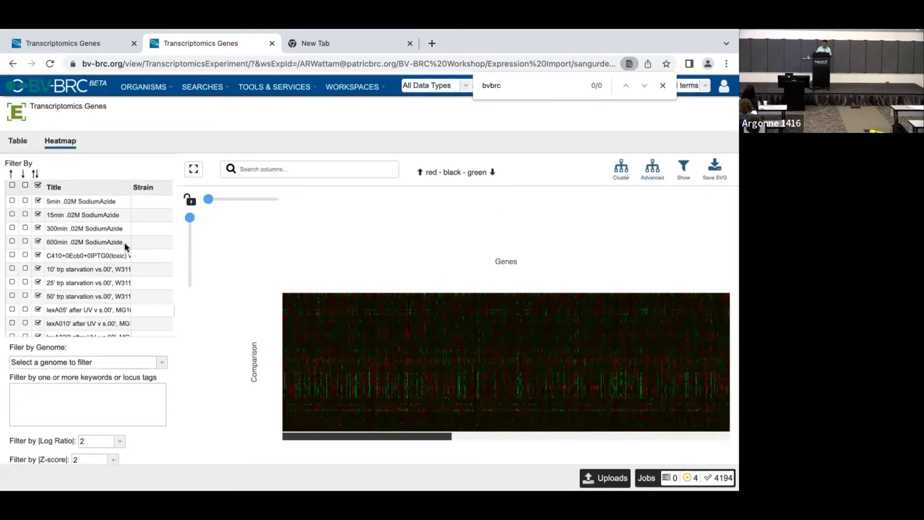
- Limit the heatmap to genes up-regulated in the 5min .02M SodiumAzide comparison and cluster the remaining data
scroll(4, 215, right, 2)
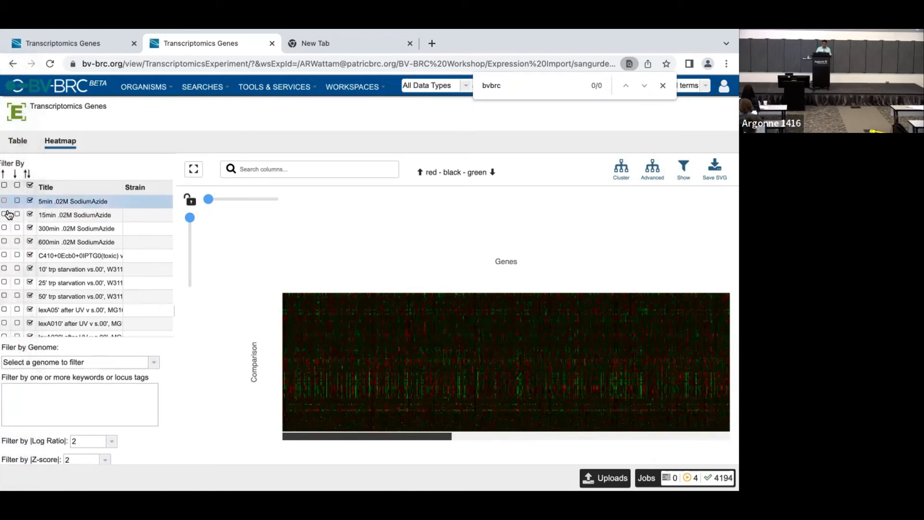
click(5, 201)
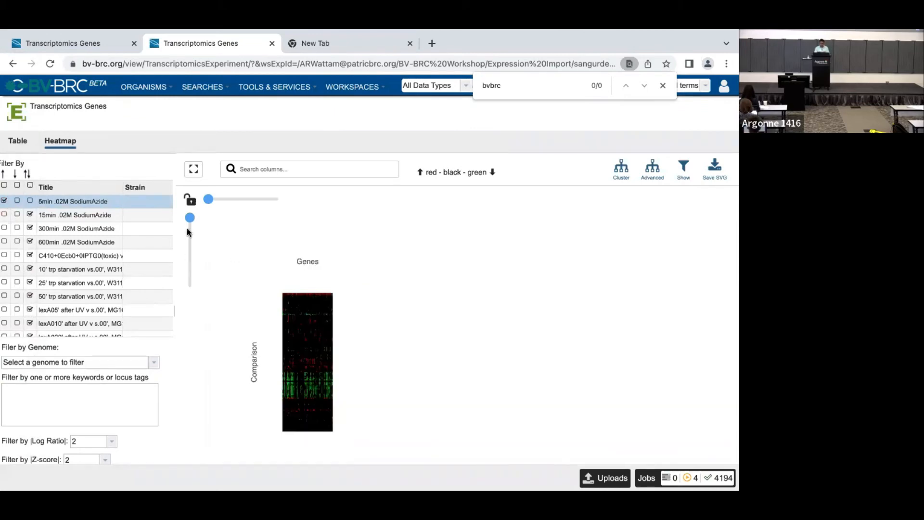
click(212, 201)
drag(214, 202, 217, 200)
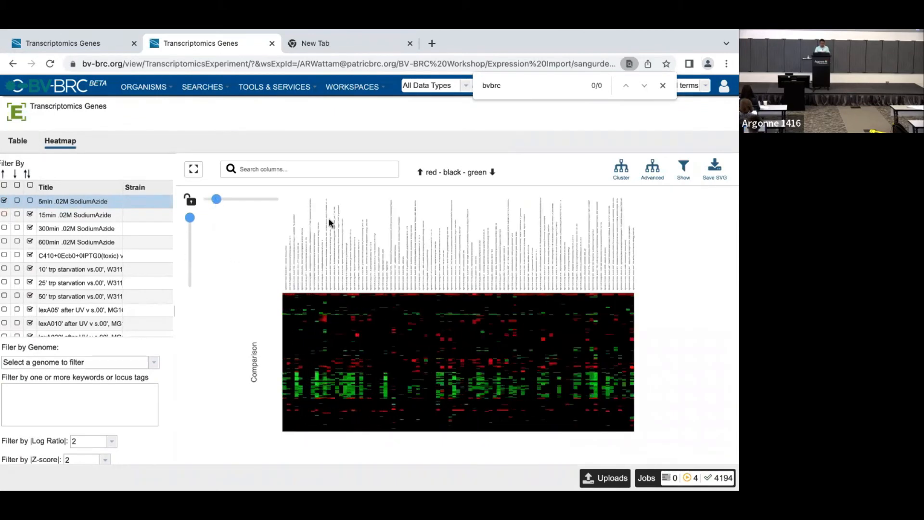
click(622, 170)
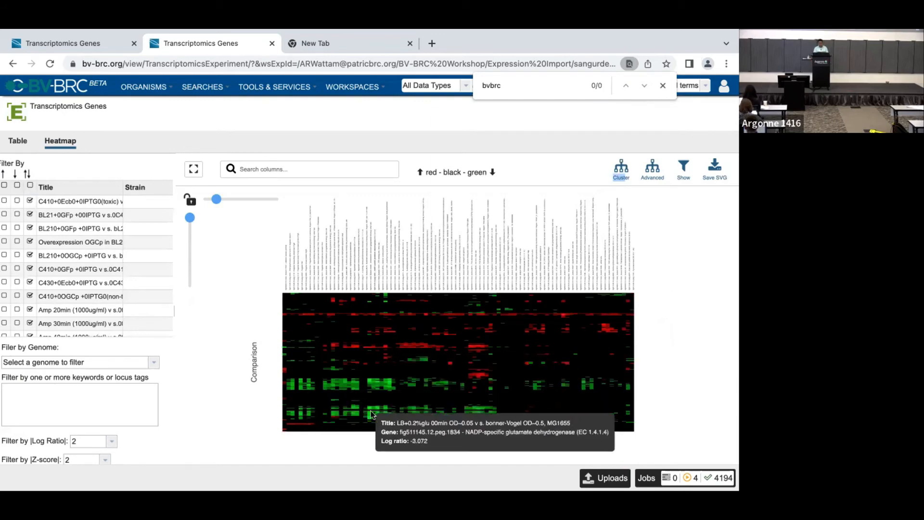
- Select a green block in the clustered heatmap and review the new or existing group options for its proteins
drag(363, 405, 399, 423)
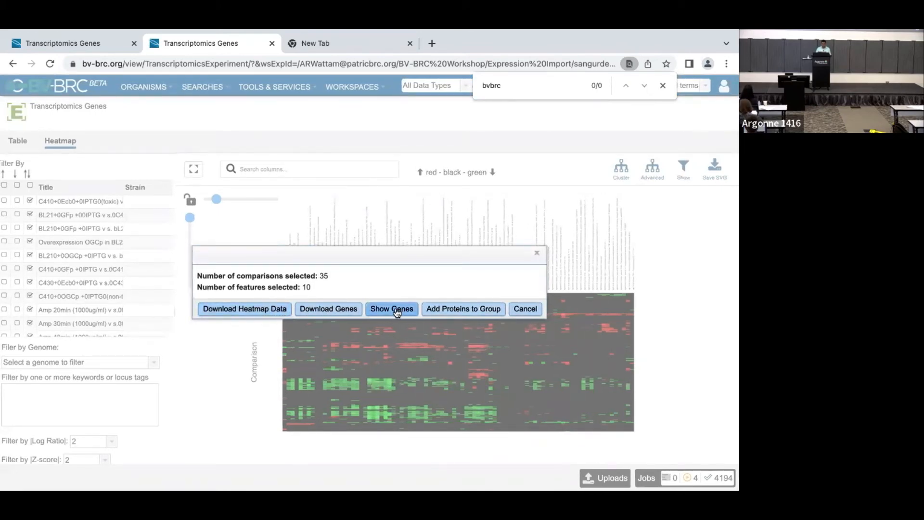
click(458, 312)
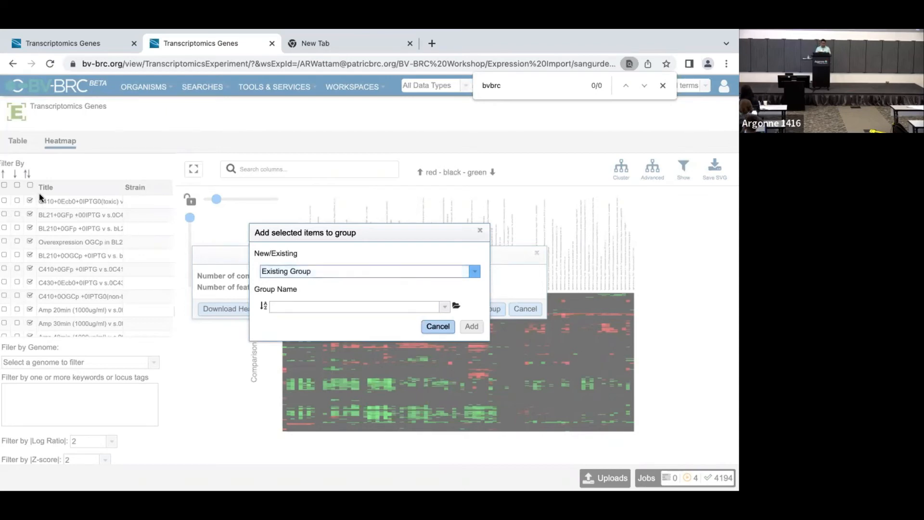
click(475, 272)
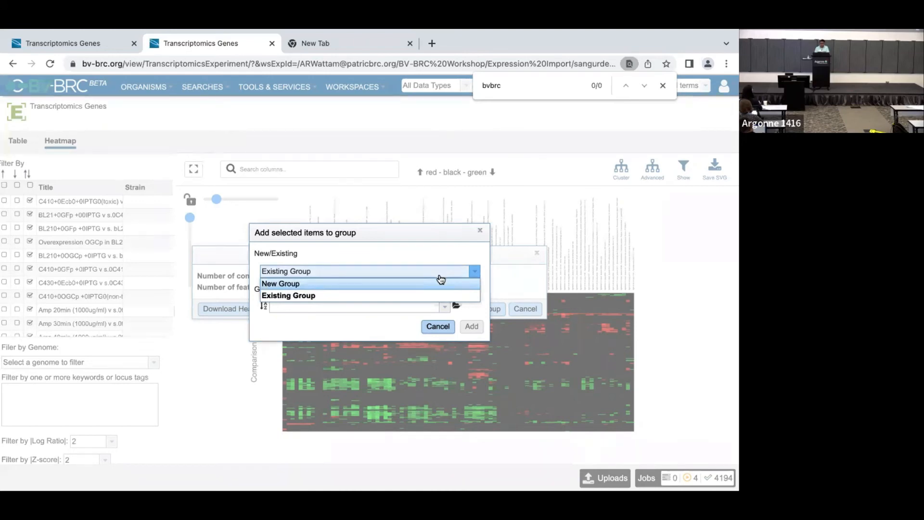
click(480, 231)
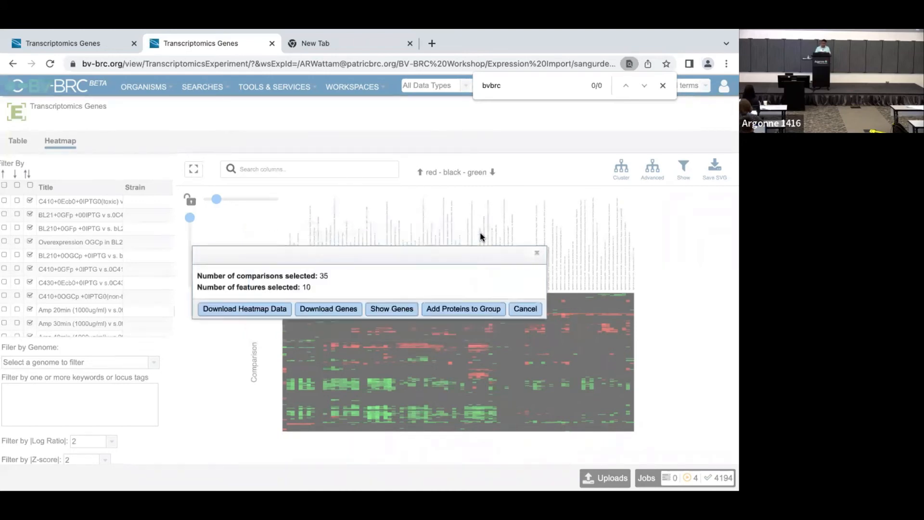
click(537, 254)
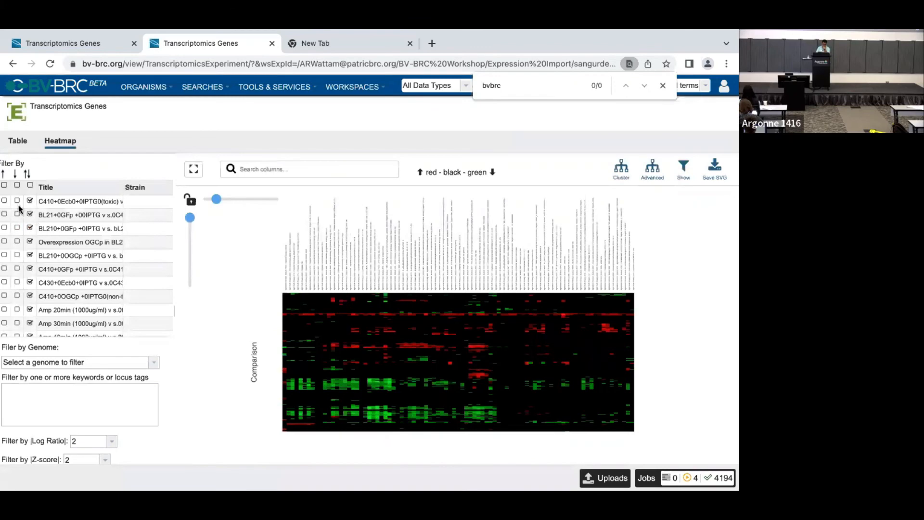
- In the table view, sort the comparisons by title and restrict the genes to those up-regulated in the 0.1m CaCl20wash comparison
scroll(165, 246, left, 1)
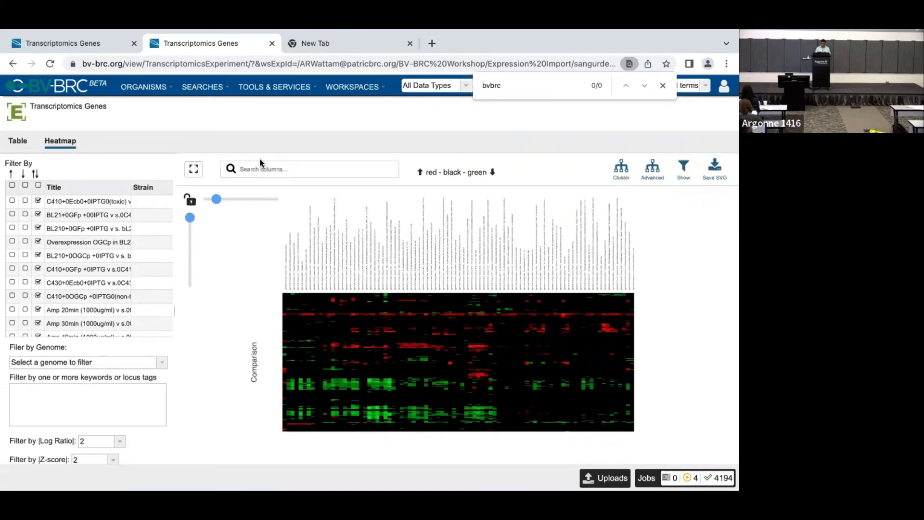
click(18, 141)
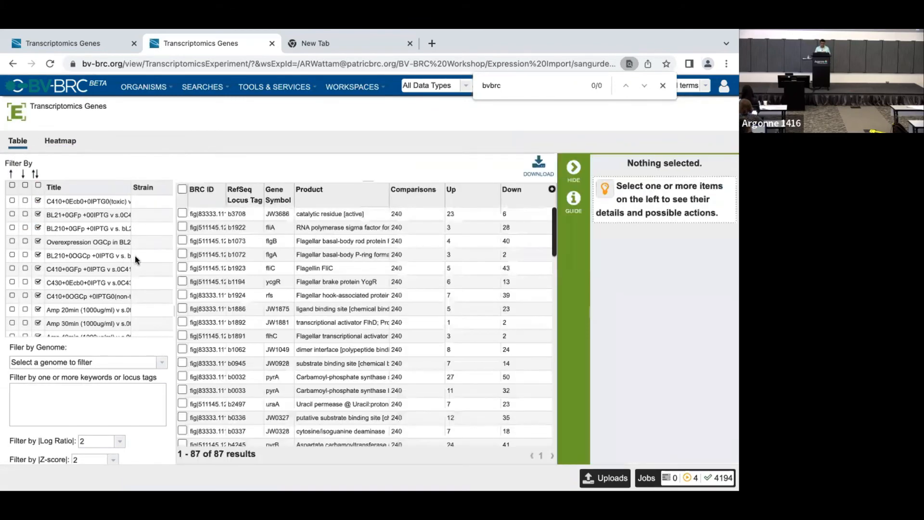
scroll(134, 255, down, 3)
scroll(85, 204, up, 3)
click(87, 188)
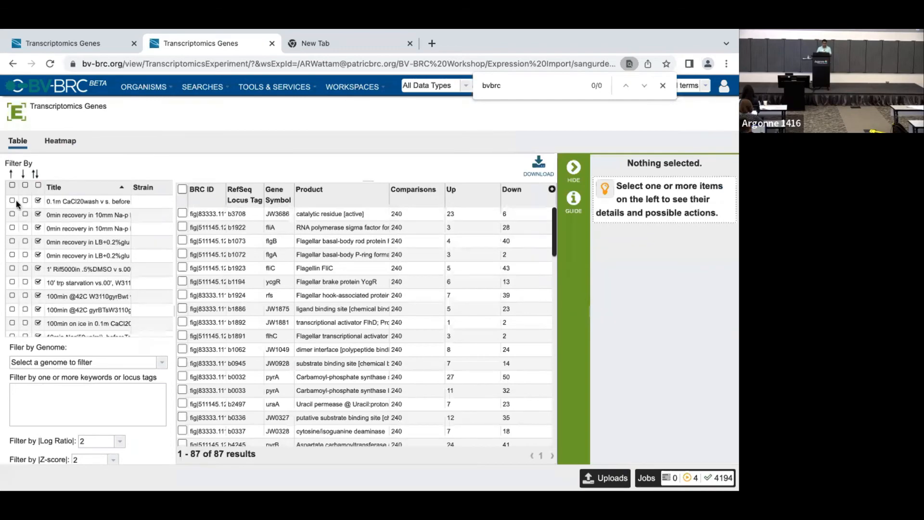
click(12, 201)
key(Return)
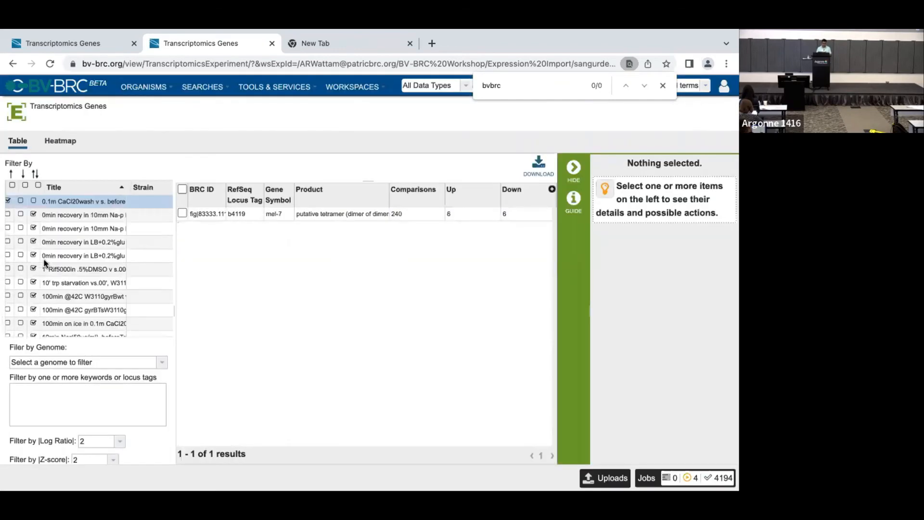
- Set the Z-score filter to 0 and switch the up-regulated condition to the first 0min recovery in 10mm Na-p buffer comparison
click(114, 460)
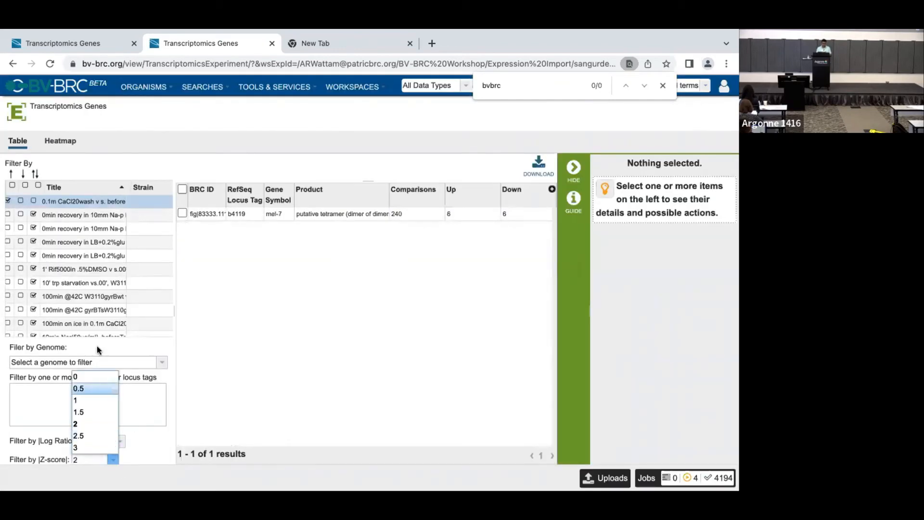
click(92, 375)
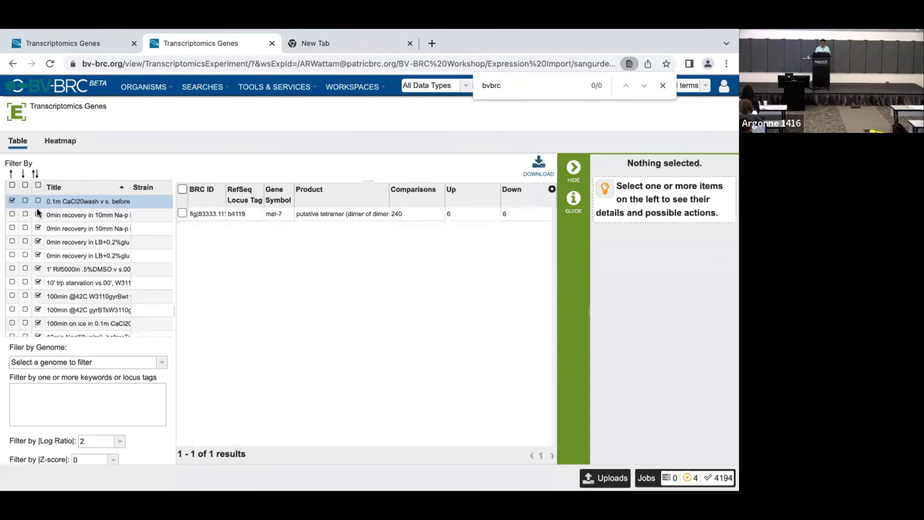
click(13, 216)
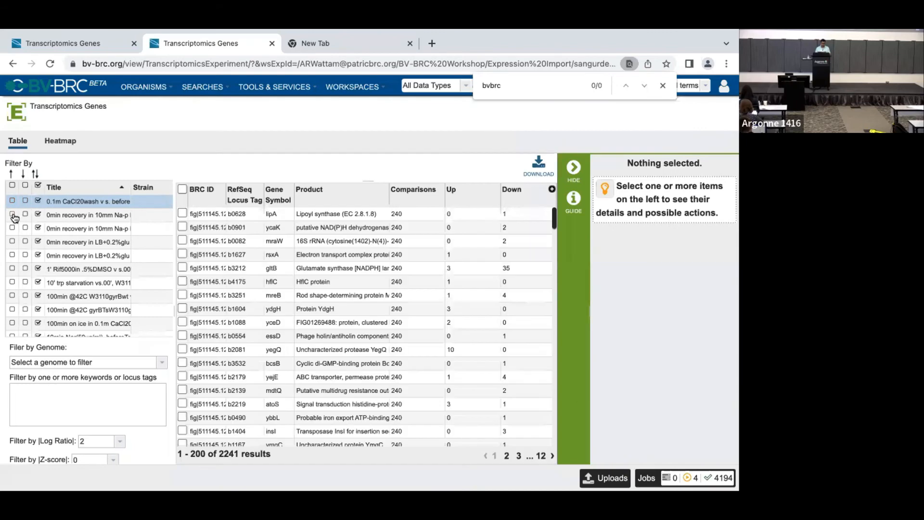
click(14, 215)
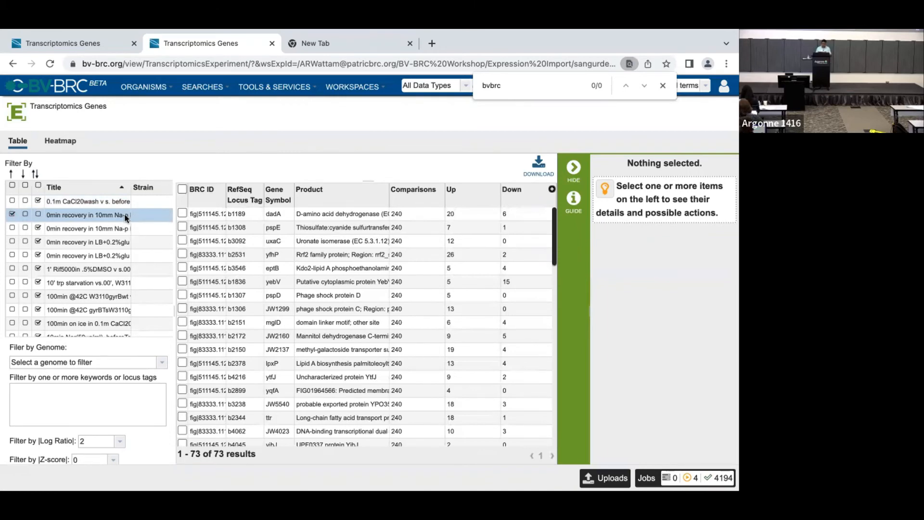
drag(138, 196, 168, 196)
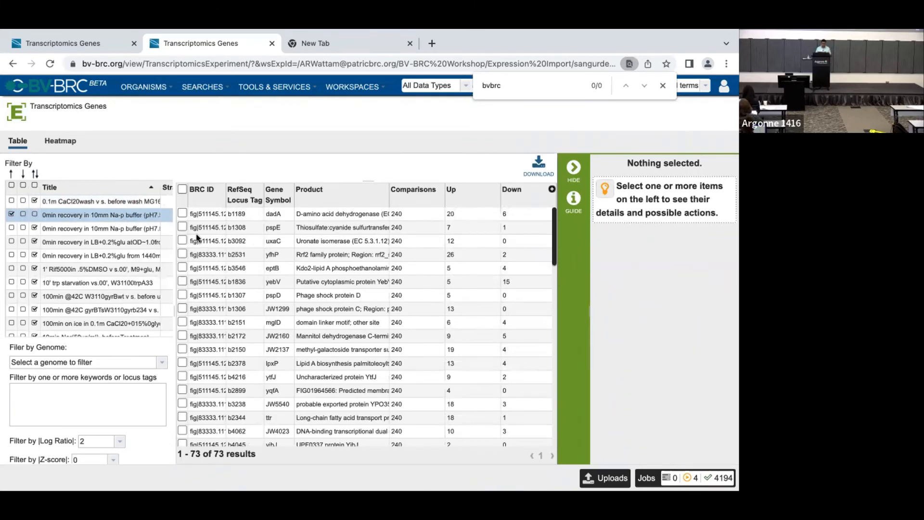
- Select all the filtered genes and save them as a new group named Exp naP in the Feature Groups folder
click(181, 189)
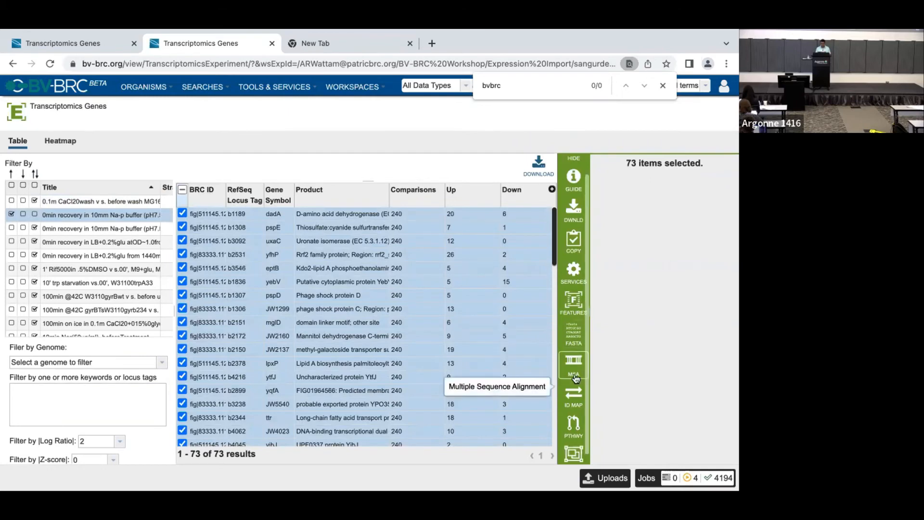
scroll(573, 385, down, 1)
click(574, 447)
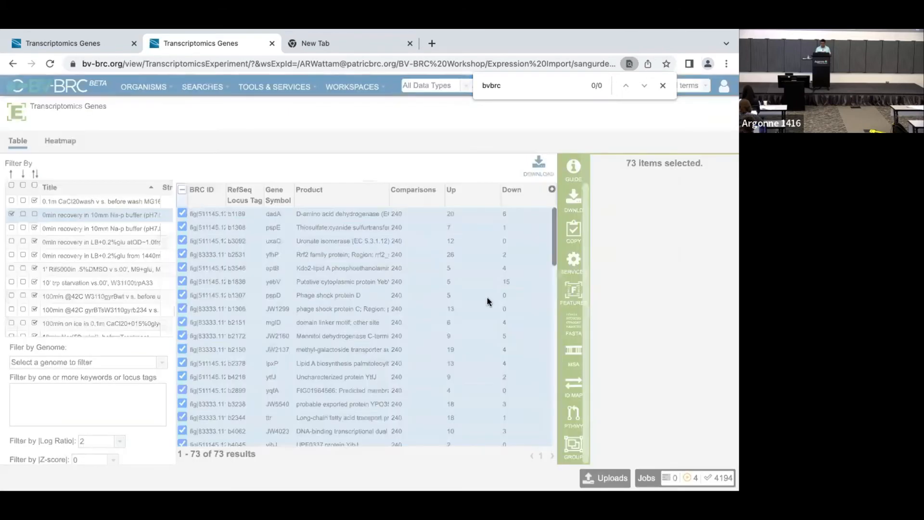
click(468, 275)
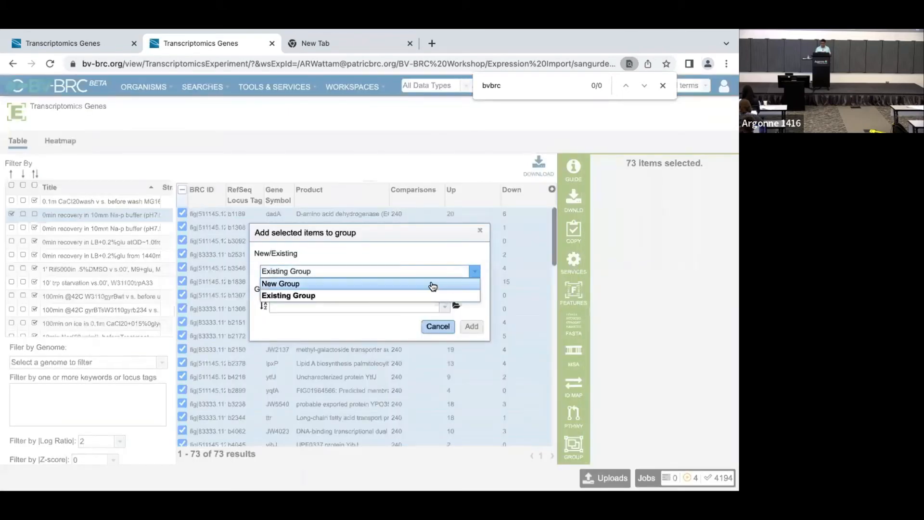
click(433, 285)
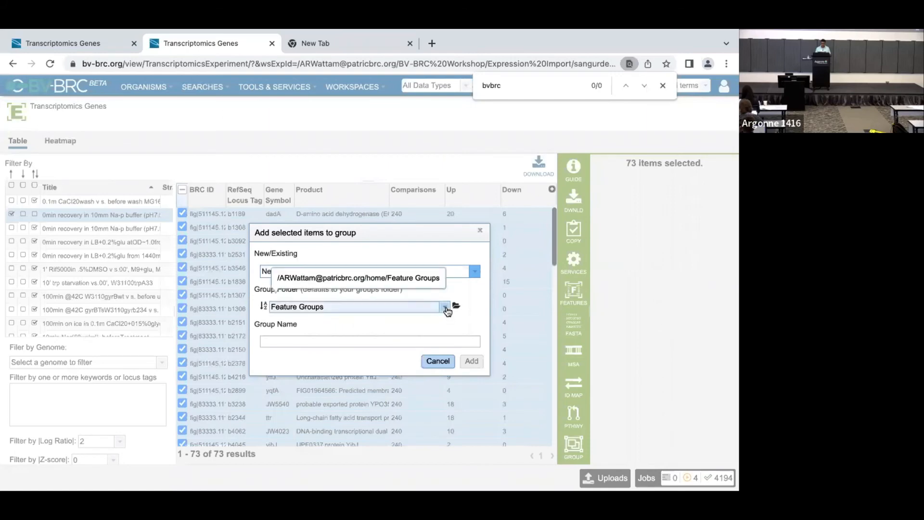
click(330, 343)
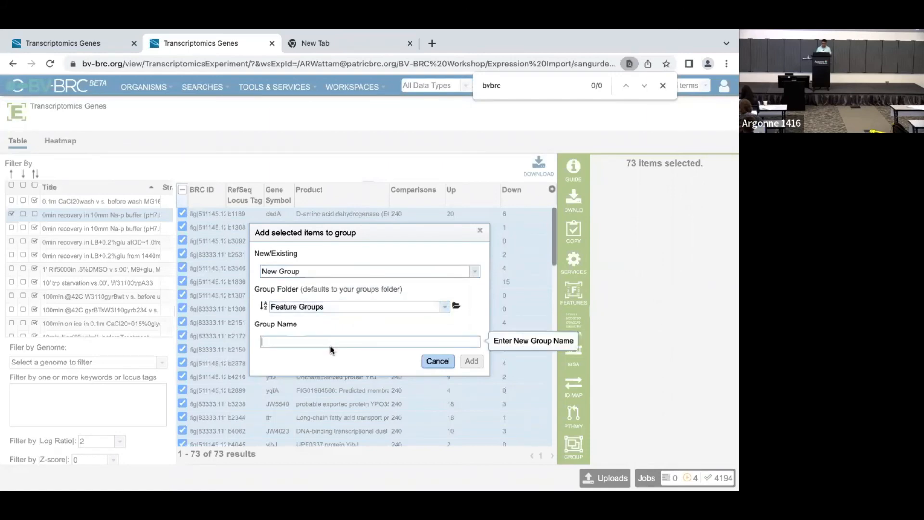
text(Exp )
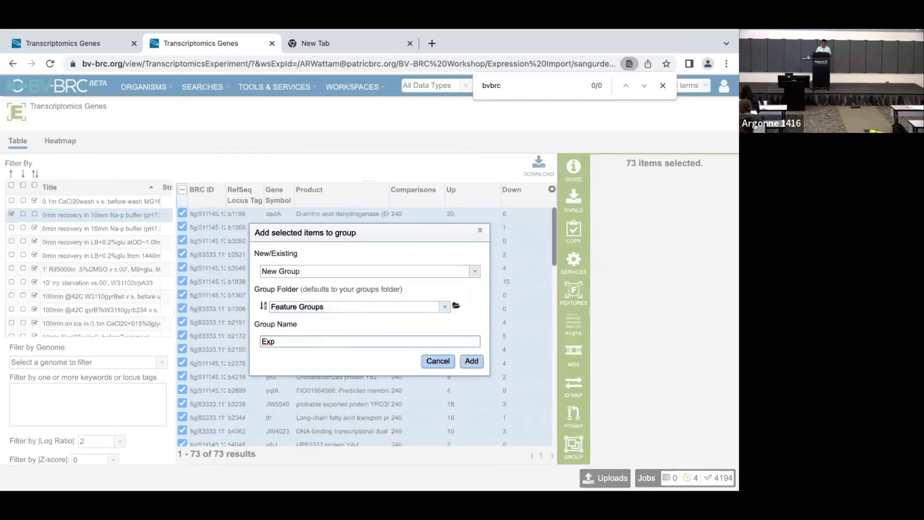
text(naP)
key(Return)
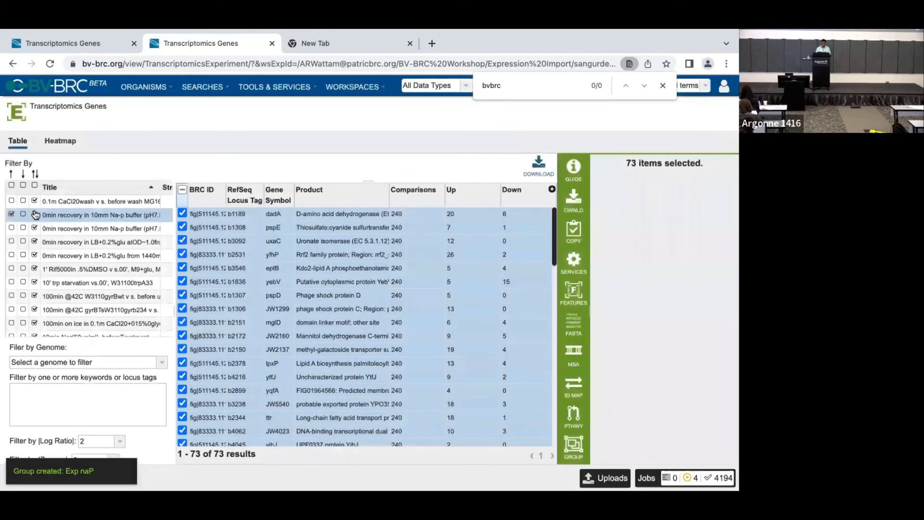
- Clear the current up-regulated condition and restrict the genes to those up-regulated in the 0min recovery in LB+0.2%glu from 1440m comparison
click(35, 216)
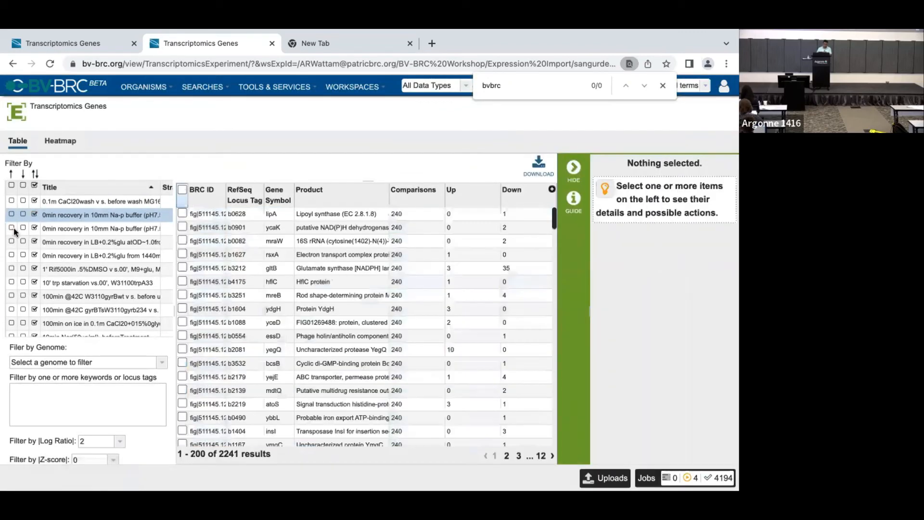
click(12, 269)
click(11, 254)
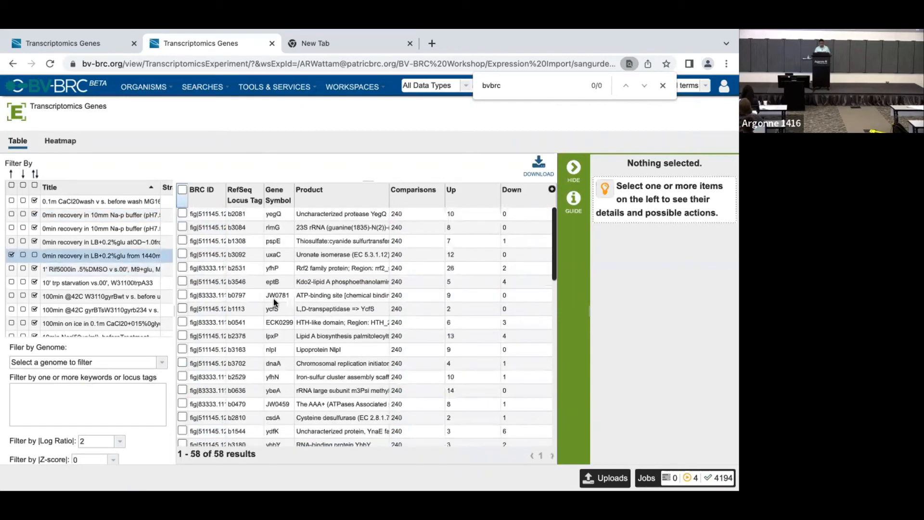
- Select all the genes now listed and save them as a new feature group named exp glucose
click(182, 189)
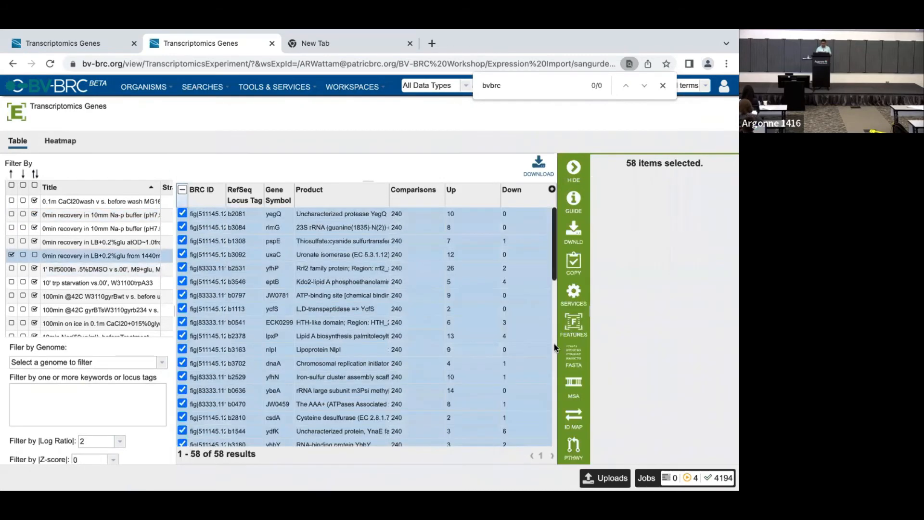
scroll(574, 424, down, 1)
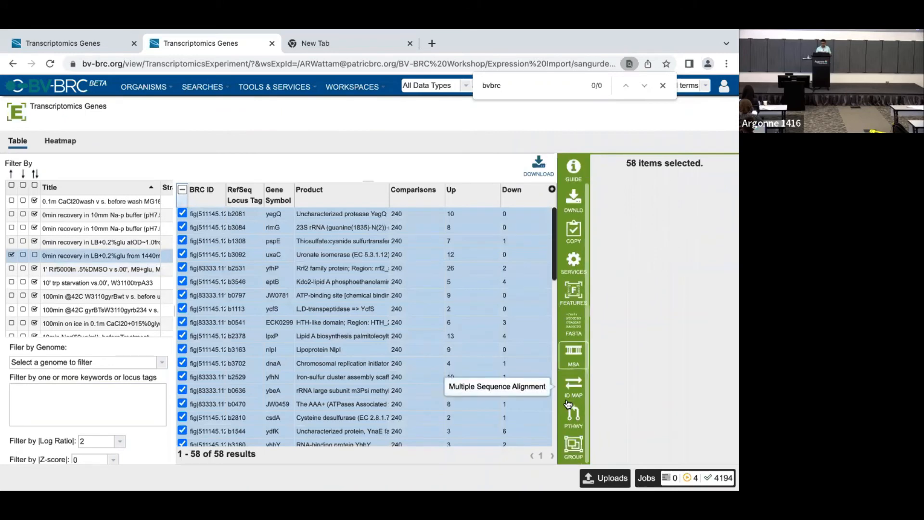
click(573, 451)
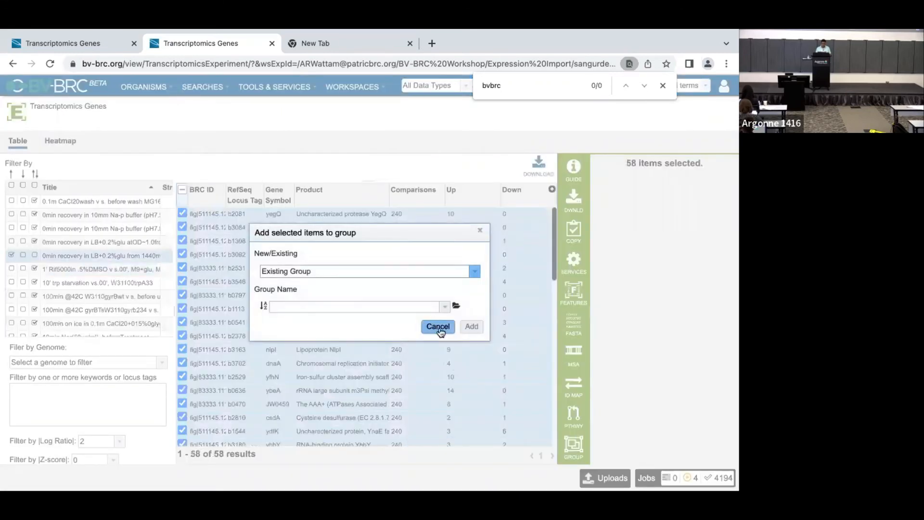
click(474, 272)
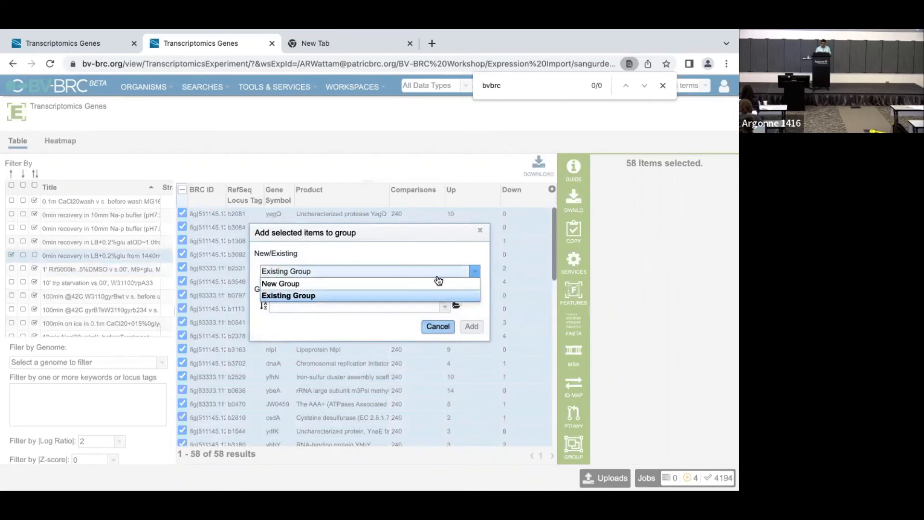
click(432, 285)
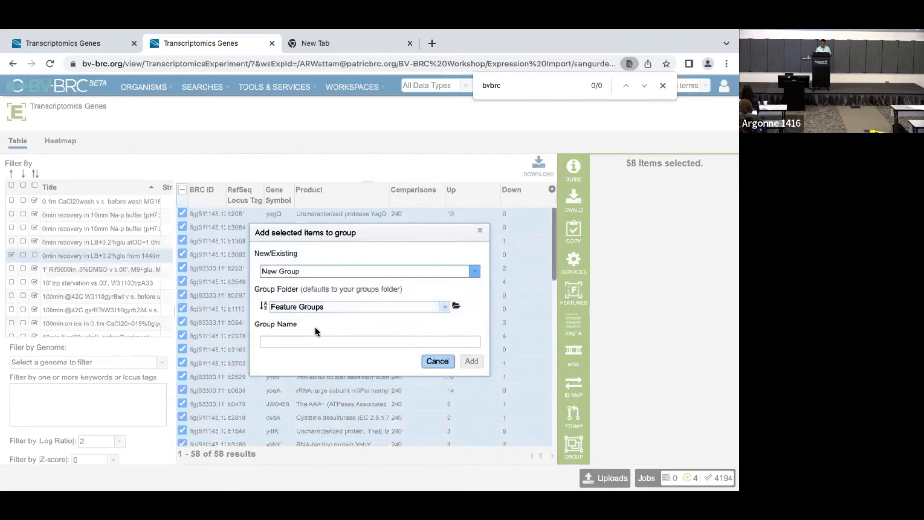
click(313, 341)
text(e)
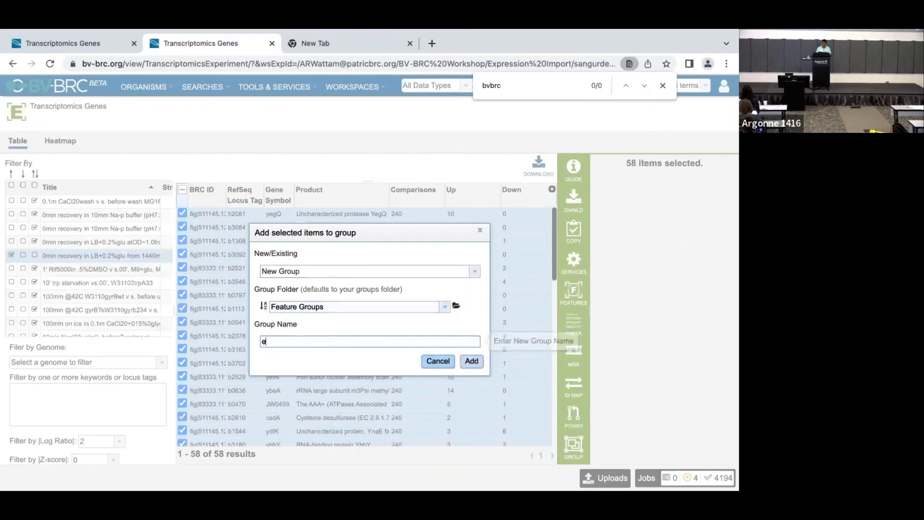
text(zp glucosr)
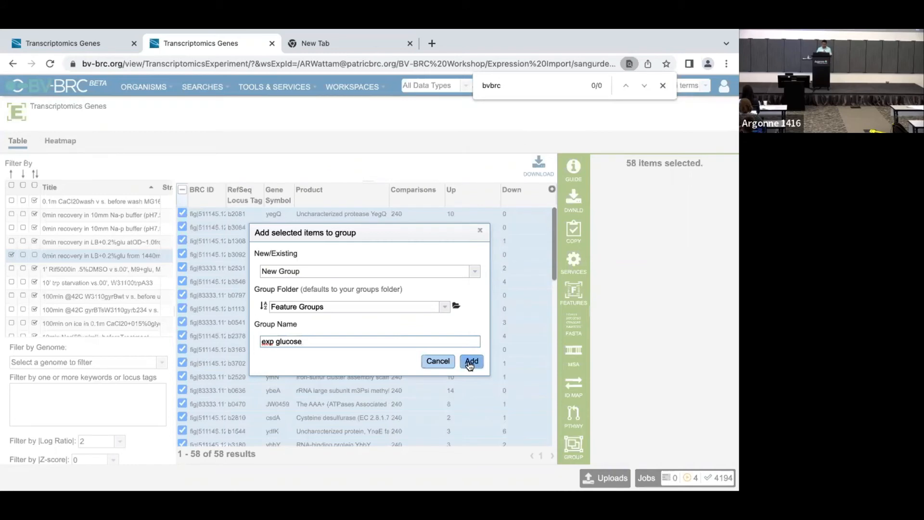
click(470, 365)
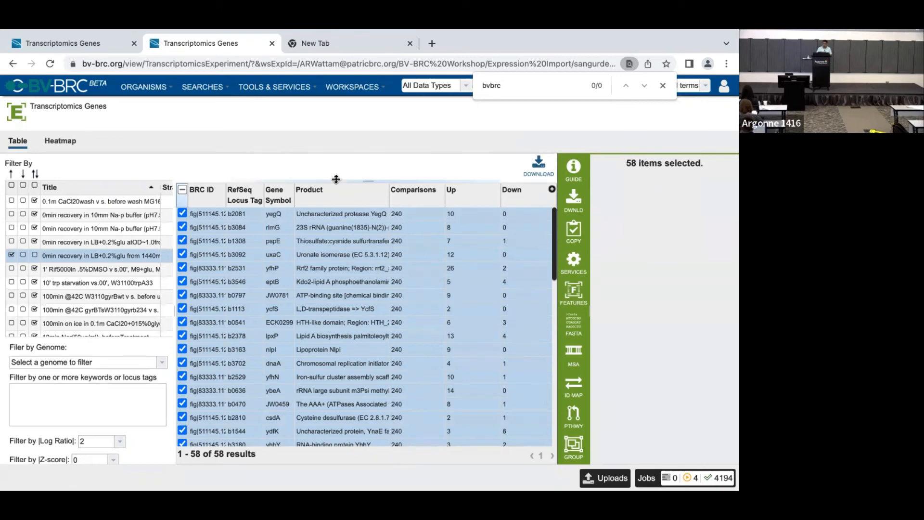
- Open the workspace's Feature Groups folder and compare the exp glucose and Exp naP groups in a Venn diagram
click(298, 88)
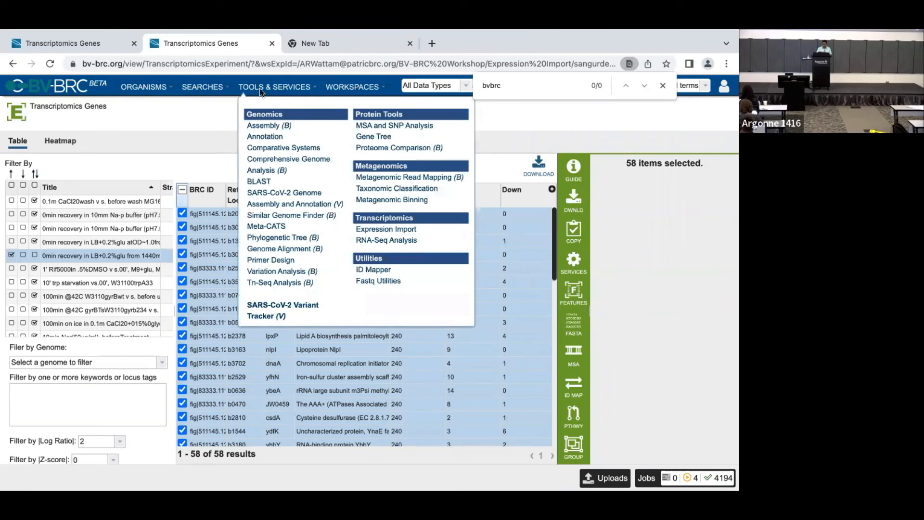
click(356, 88)
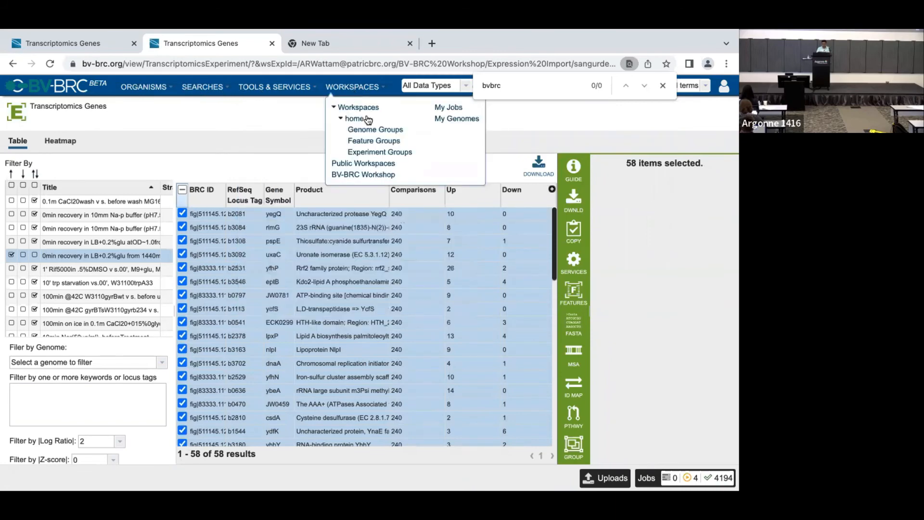
click(378, 142)
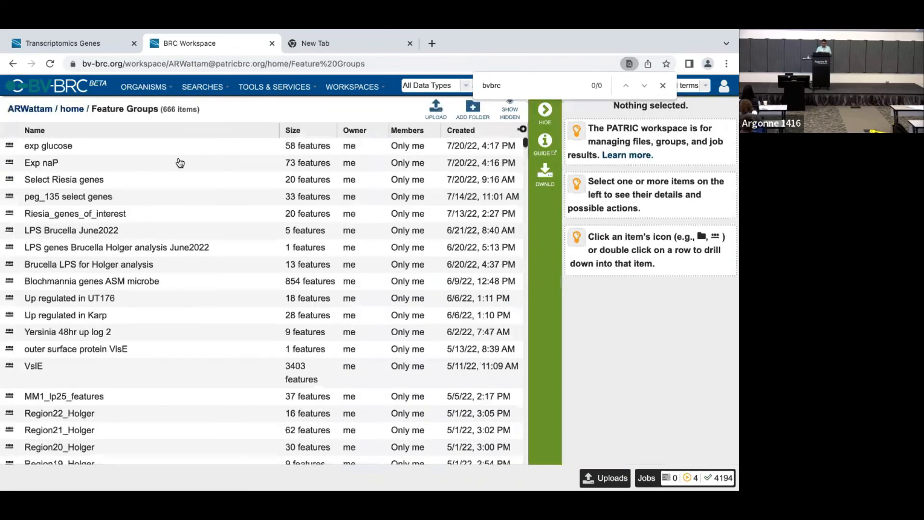
click(230, 151)
shift+click(231, 155)
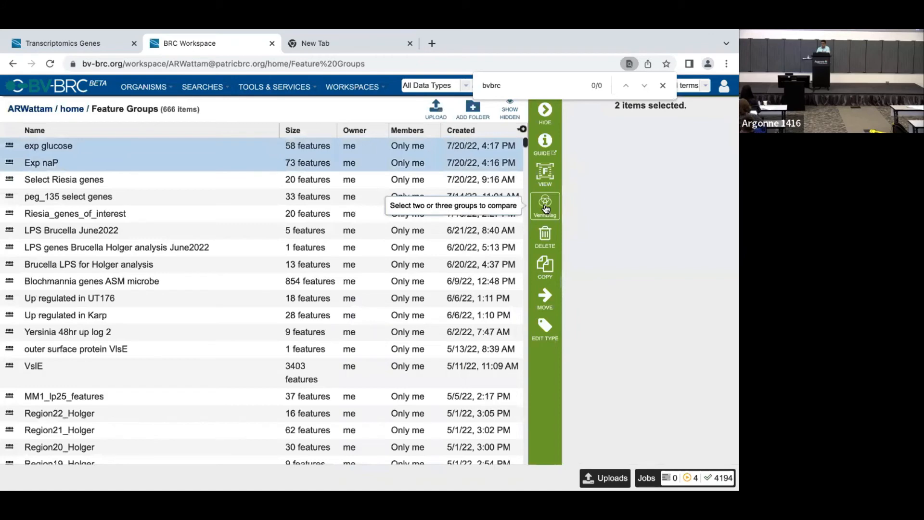
click(545, 208)
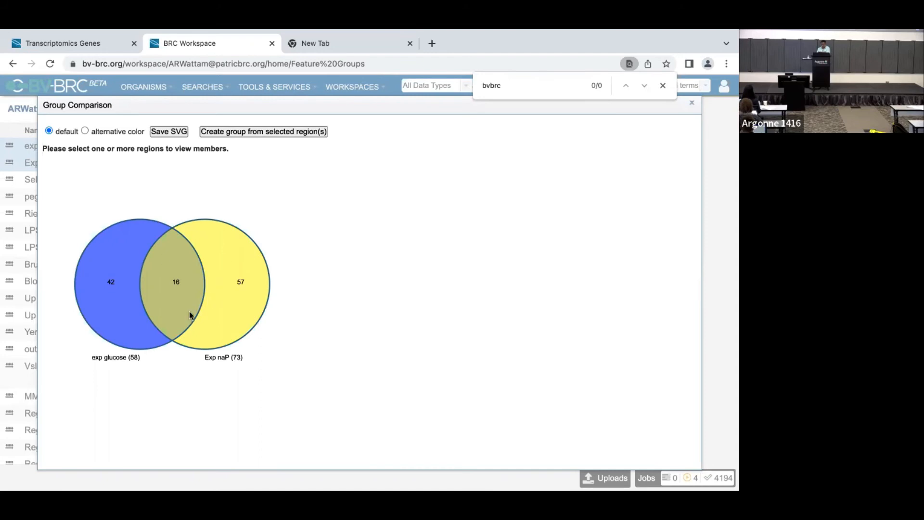
- Create a group from the overlapping region of the Venn diagram and close the group comparison
click(171, 304)
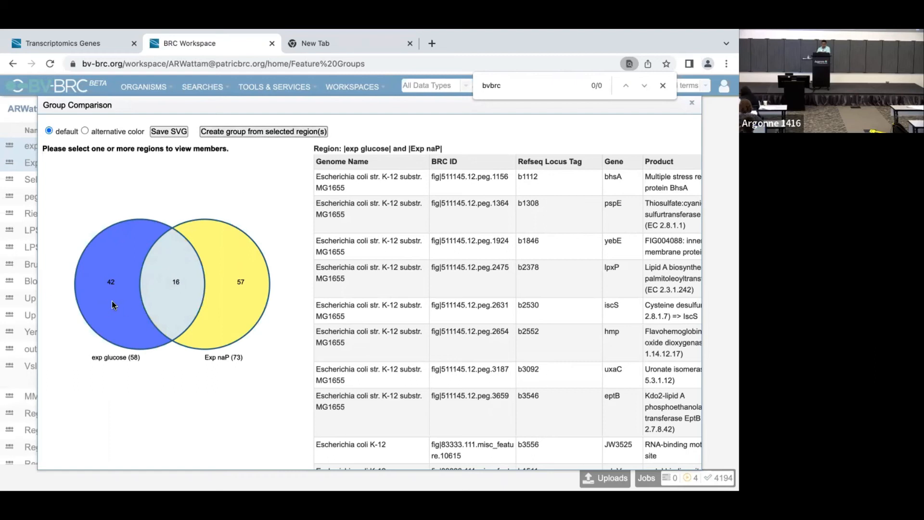
click(281, 132)
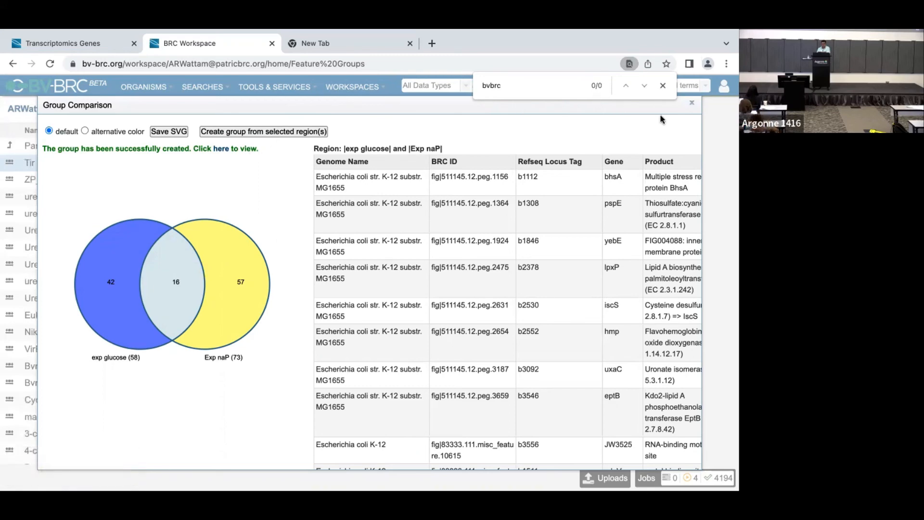
click(691, 107)
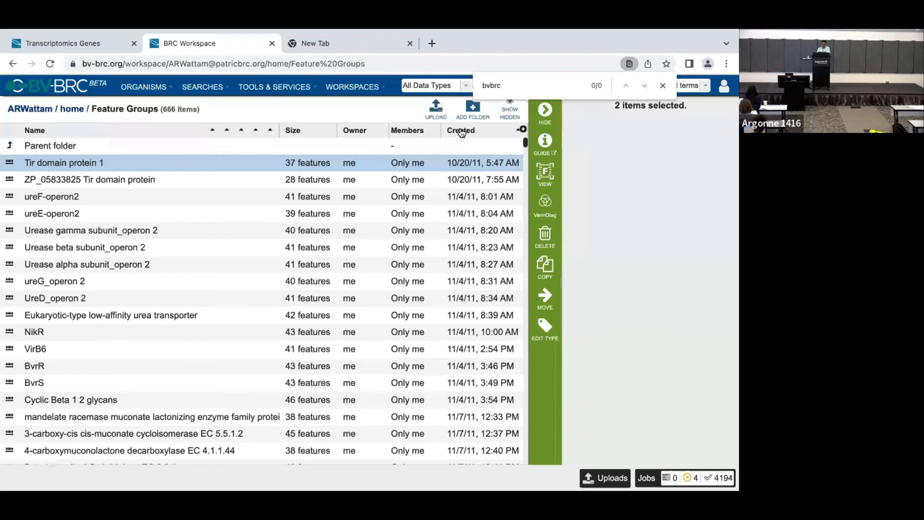
- Sort the feature groups by newest creation date and view the features of the |exp glucose| and |Exp naP| group
click(461, 131)
click(99, 146)
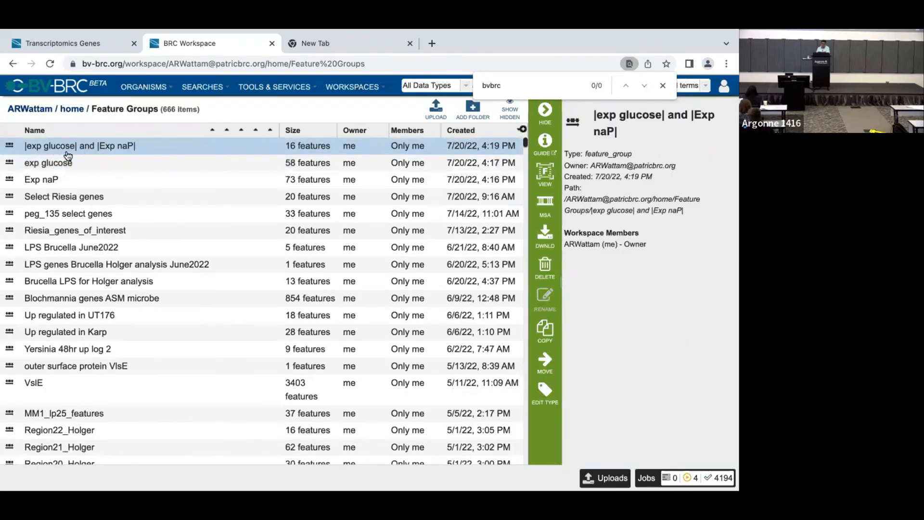
scroll(49, 152, right, 1)
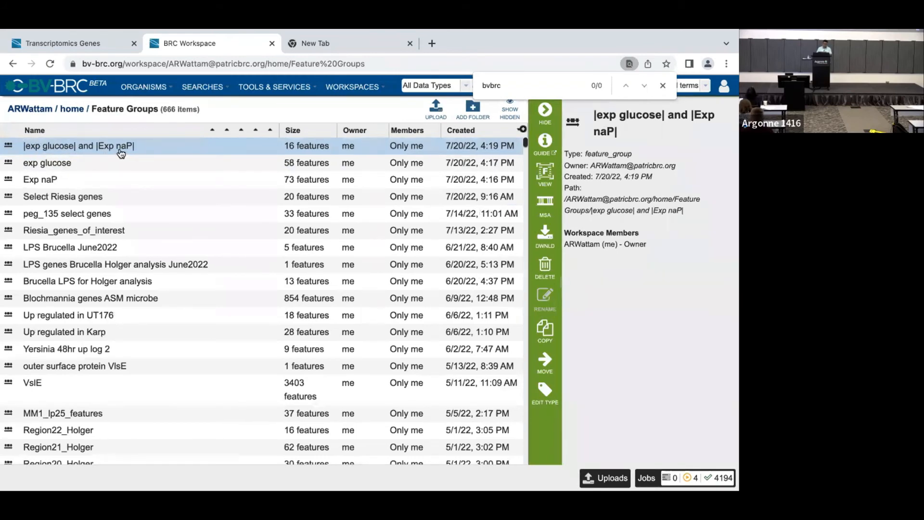
scroll(93, 150, down, 1)
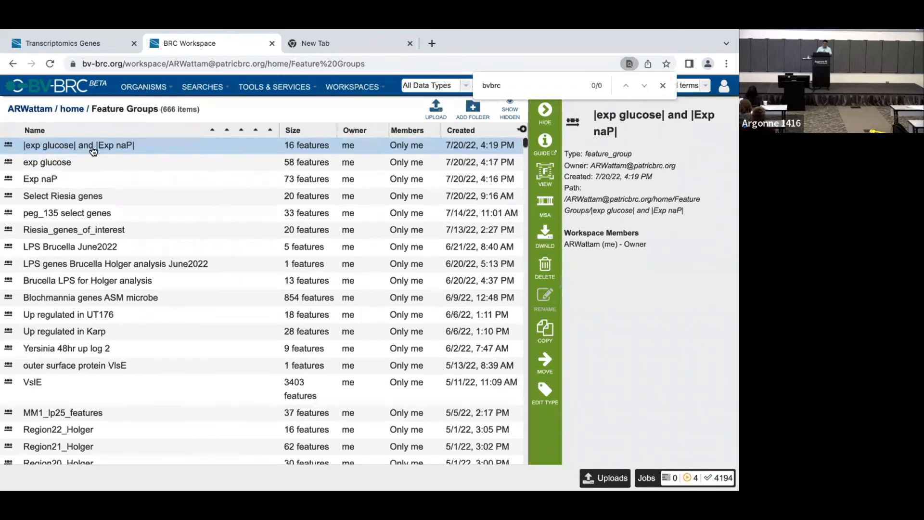
scroll(95, 151, left, 1)
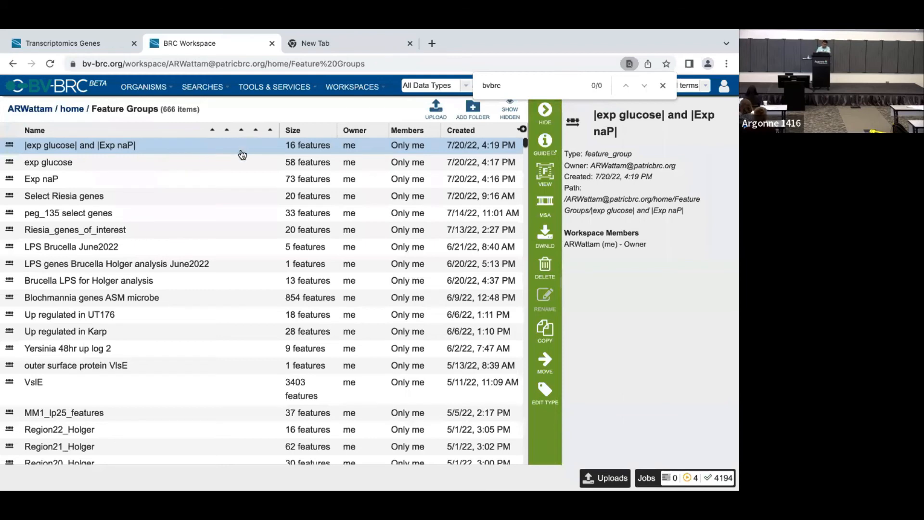
click(546, 178)
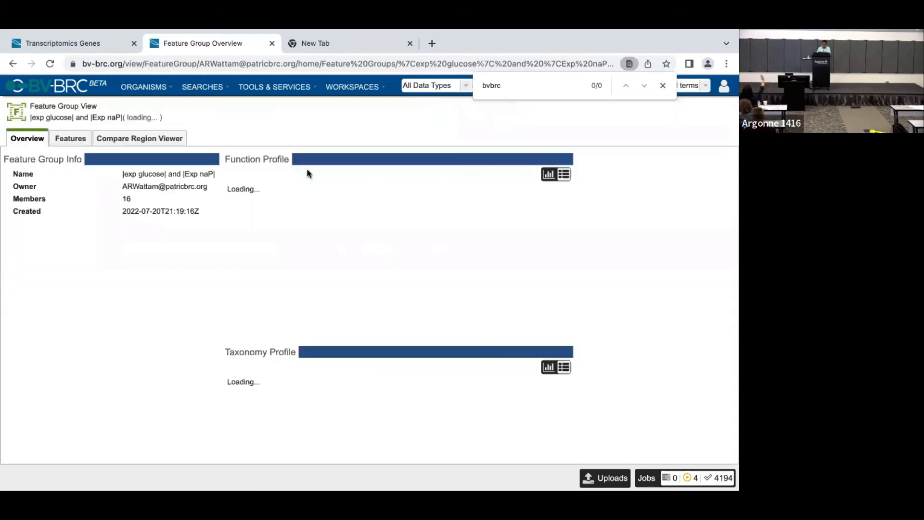
click(70, 138)
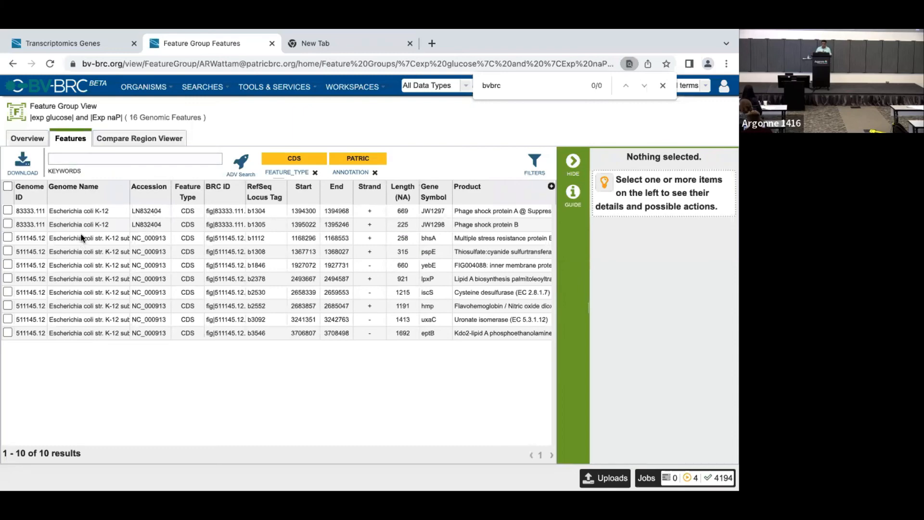
- Open the genome containing the yebE gene, reload the page and view the genome's specialty genes
click(122, 267)
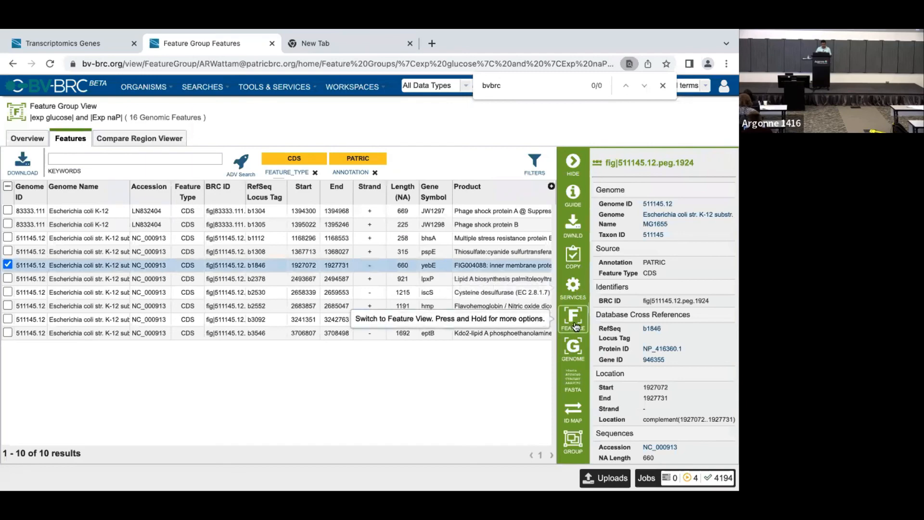
click(573, 346)
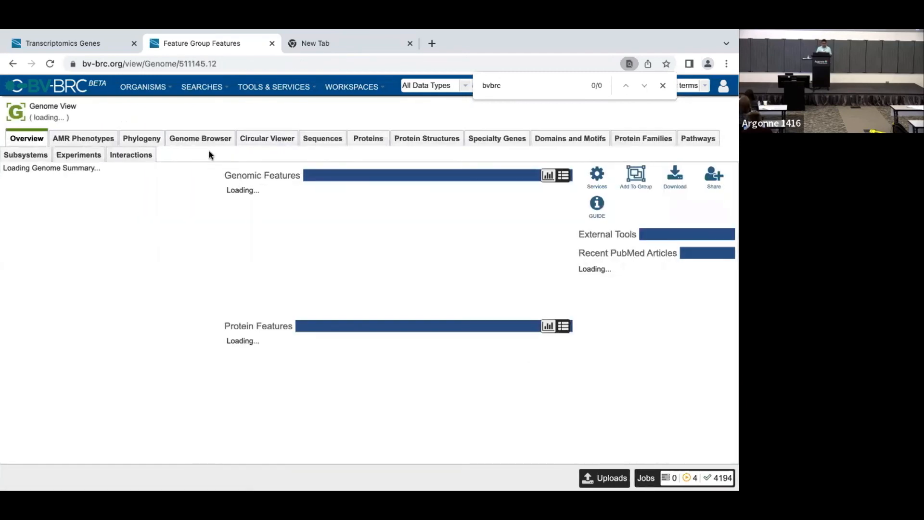
click(319, 66)
key(Return)
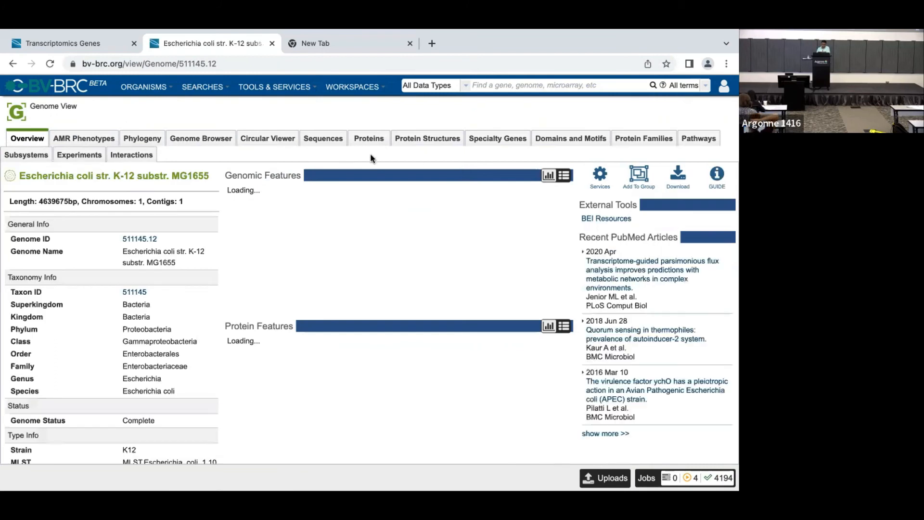
click(499, 140)
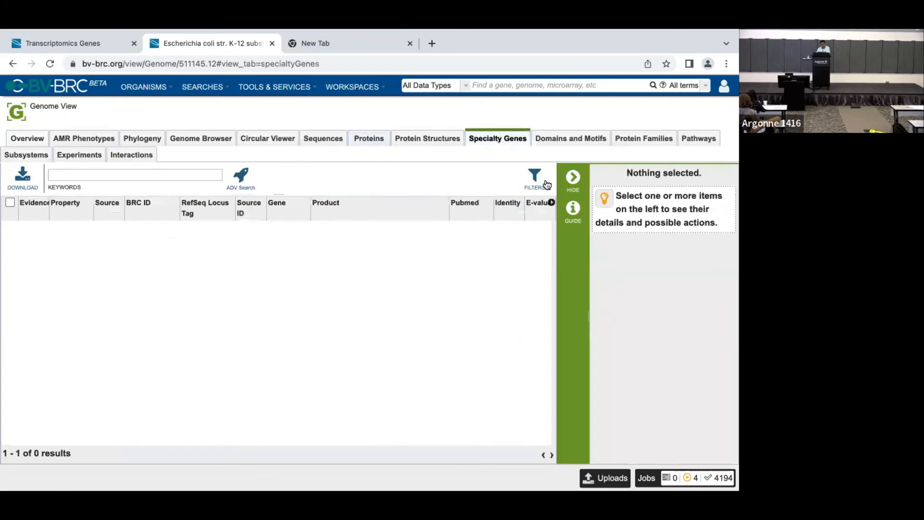
- Show the filters for the specialty genes and filter the list to the Antibiotic Resistance property
click(573, 185)
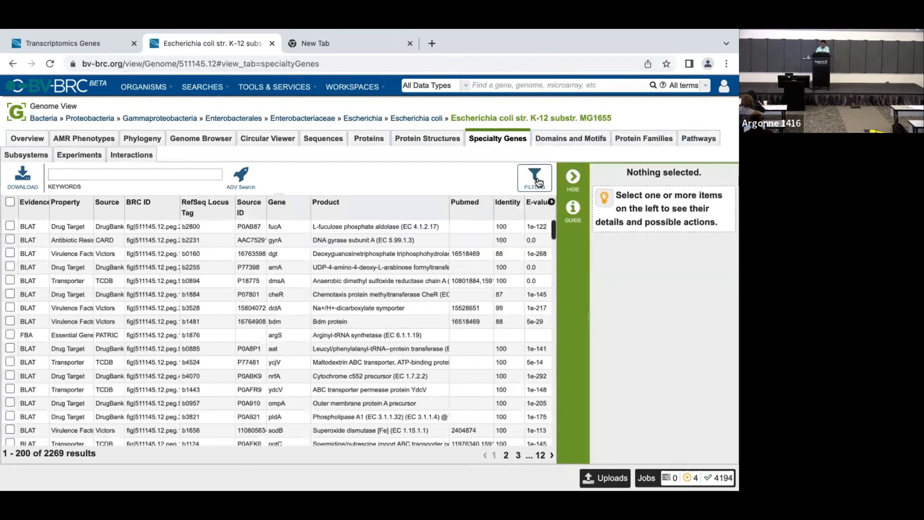
click(534, 176)
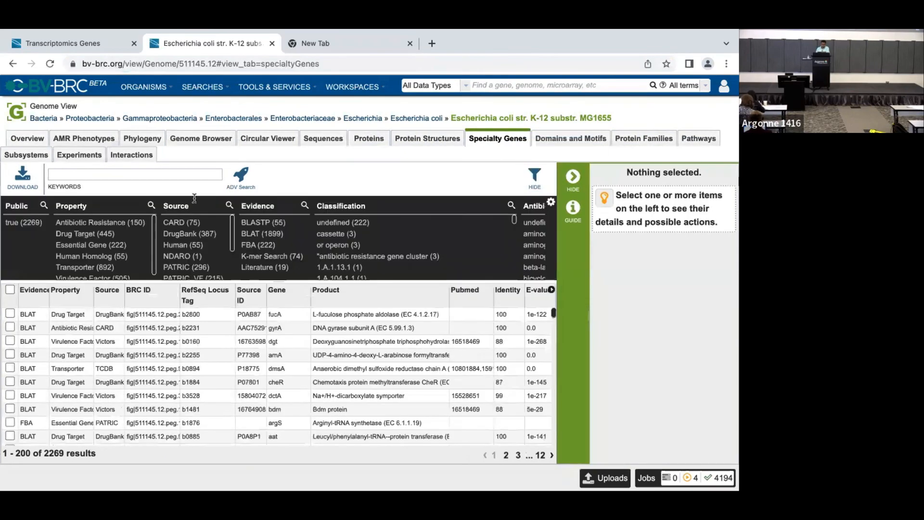
click(105, 224)
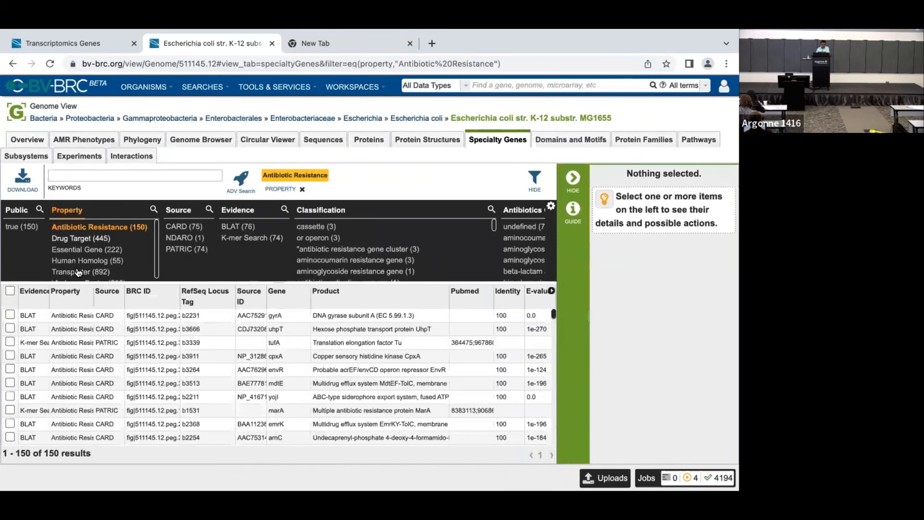
- Select all the antibiotic resistance genes and save them as a new group named "ecoli amr genes" in Feature Groups
click(10, 292)
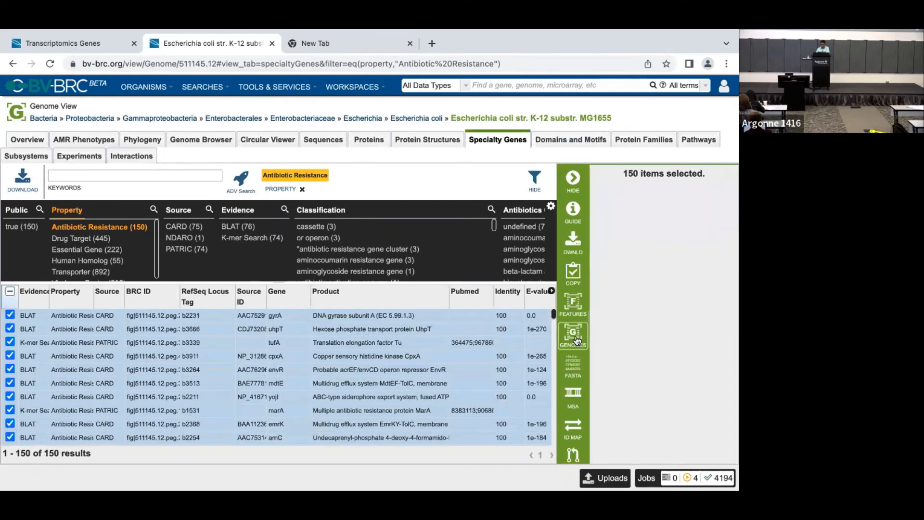
scroll(574, 375, down, 1)
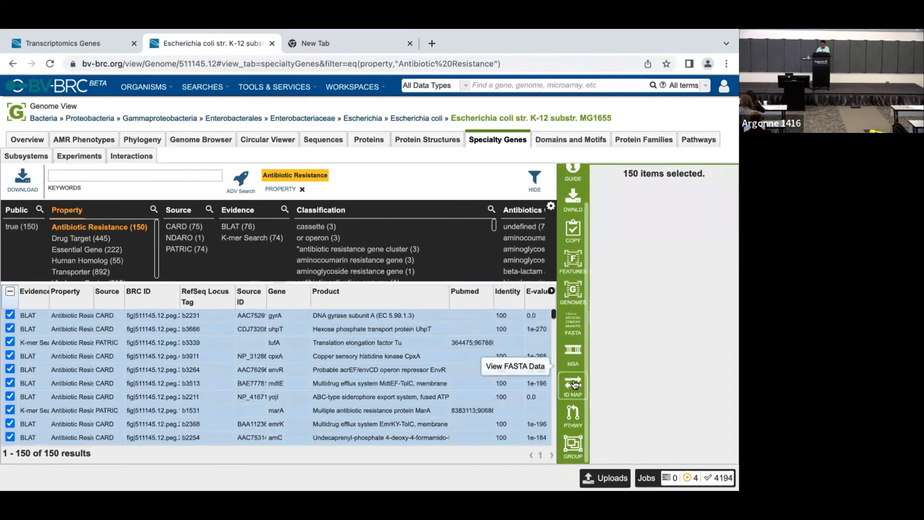
click(573, 446)
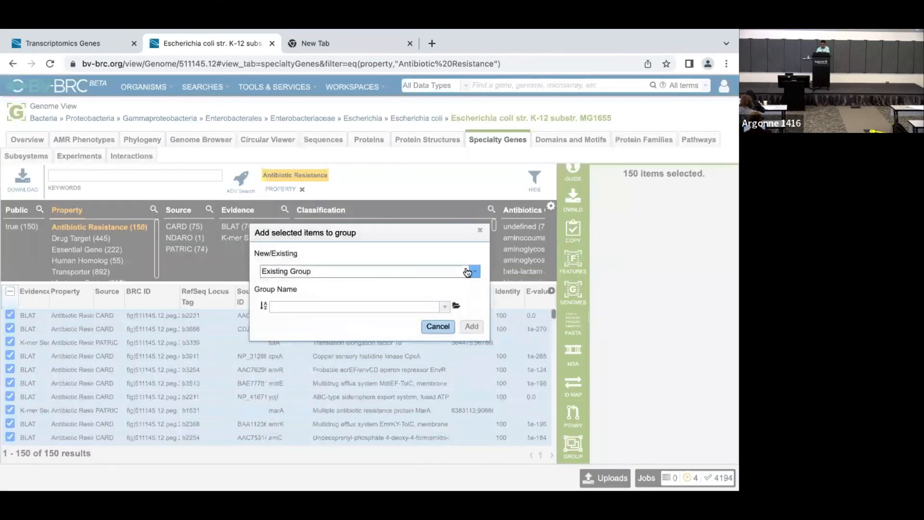
click(365, 271)
click(359, 299)
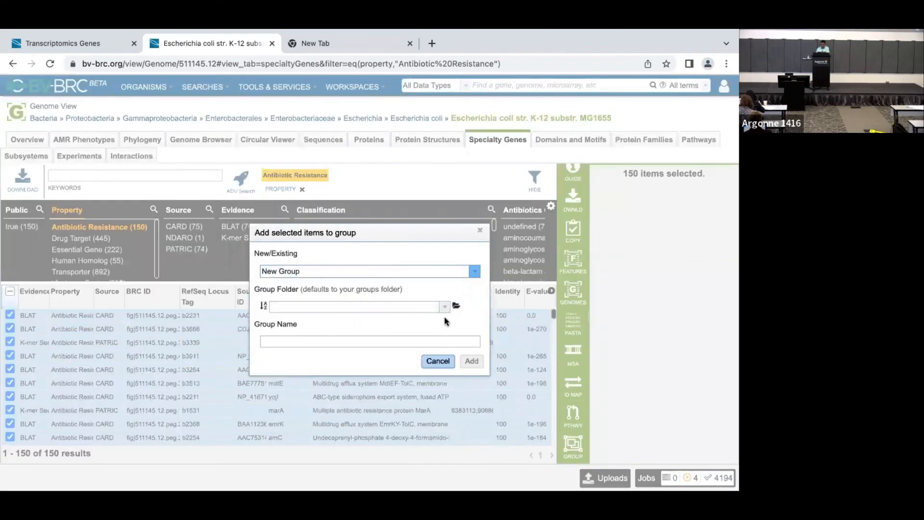
click(365, 342)
text(ecoli )
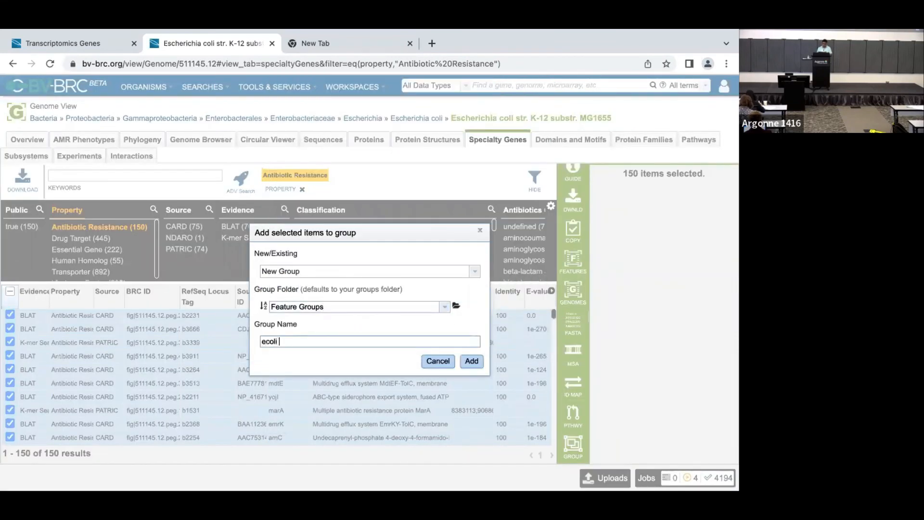
text(amr genes)
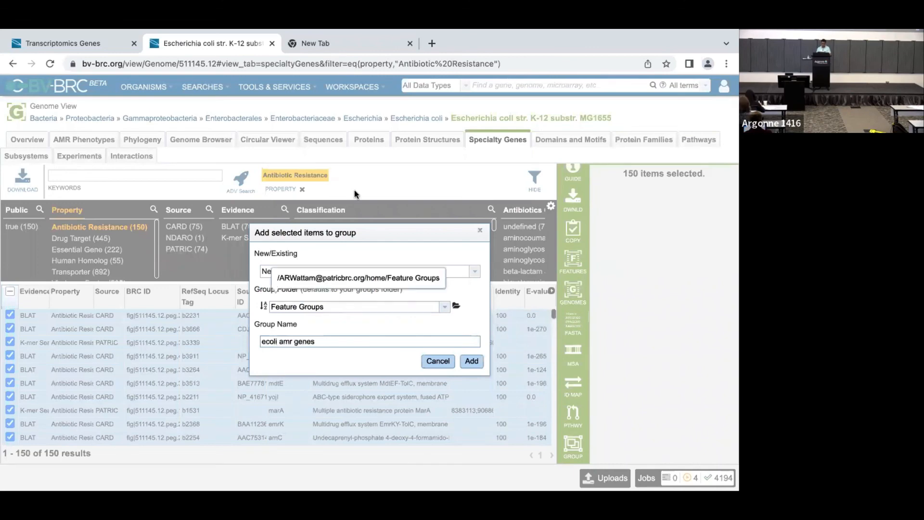
click(476, 363)
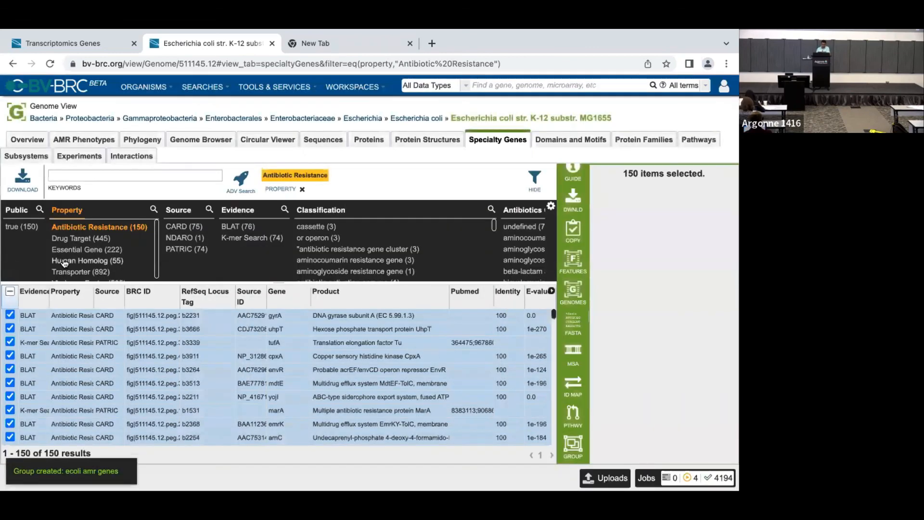
- Clear the gene selection and replace the Antibiotic Resistance property filter with Virulence Factor
click(10, 292)
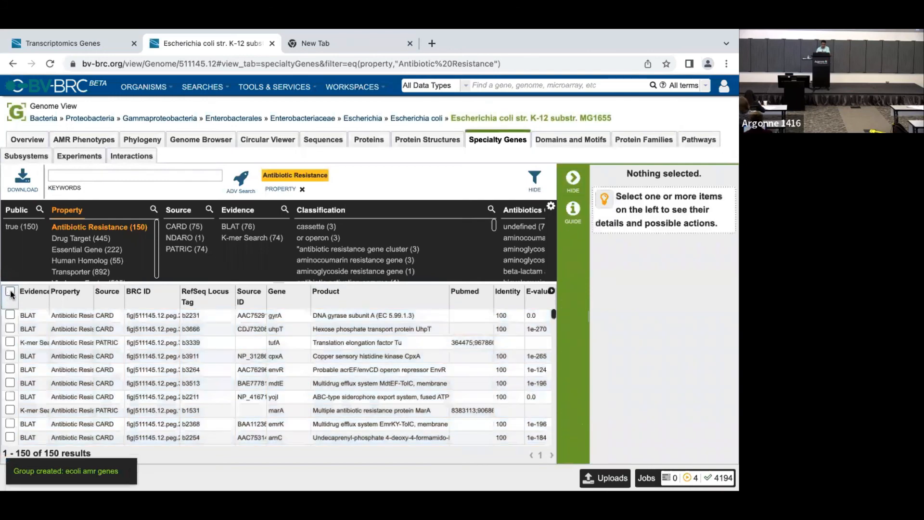
click(127, 231)
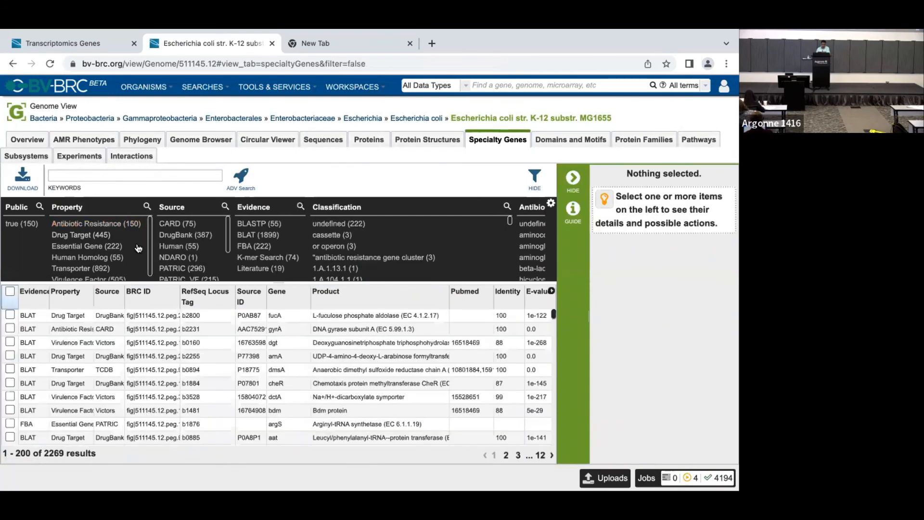
click(126, 277)
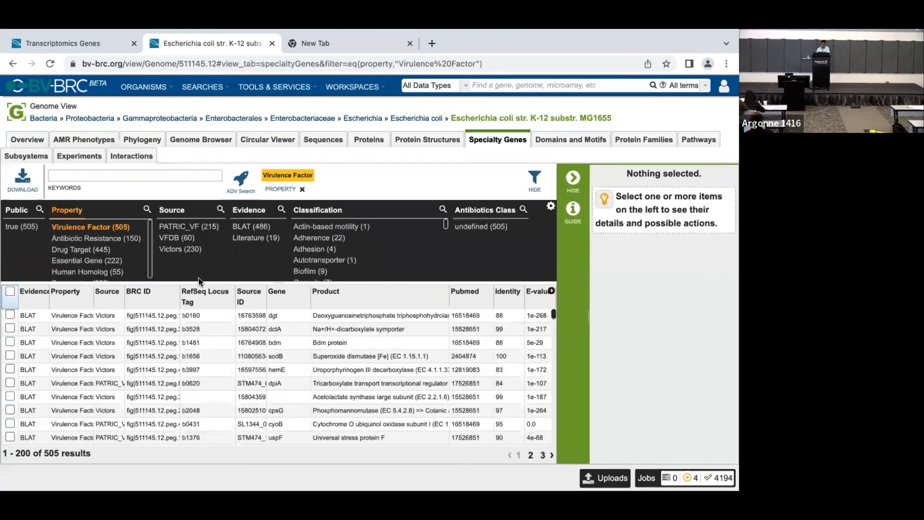
- Select all the virulence factor genes and save them as a new group named "ecoli vf genes" in Feature Groups
click(9, 292)
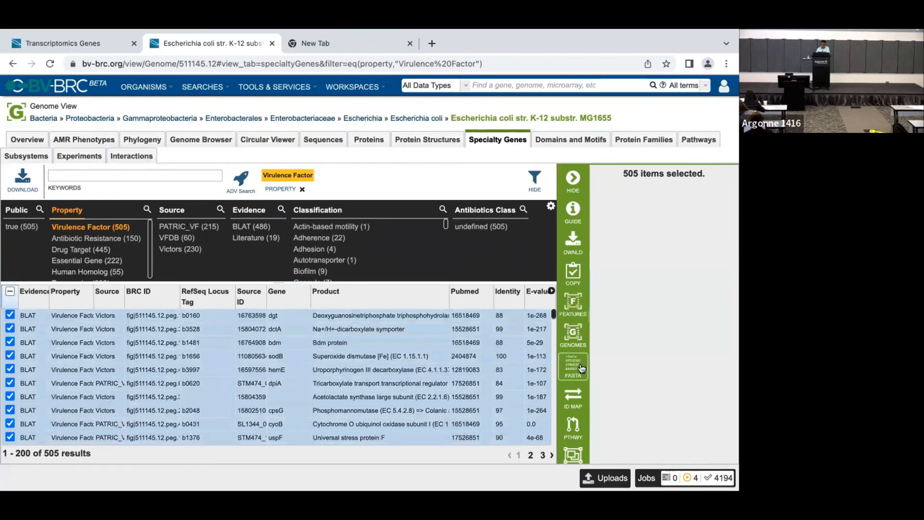
scroll(572, 410, down, 1)
click(572, 444)
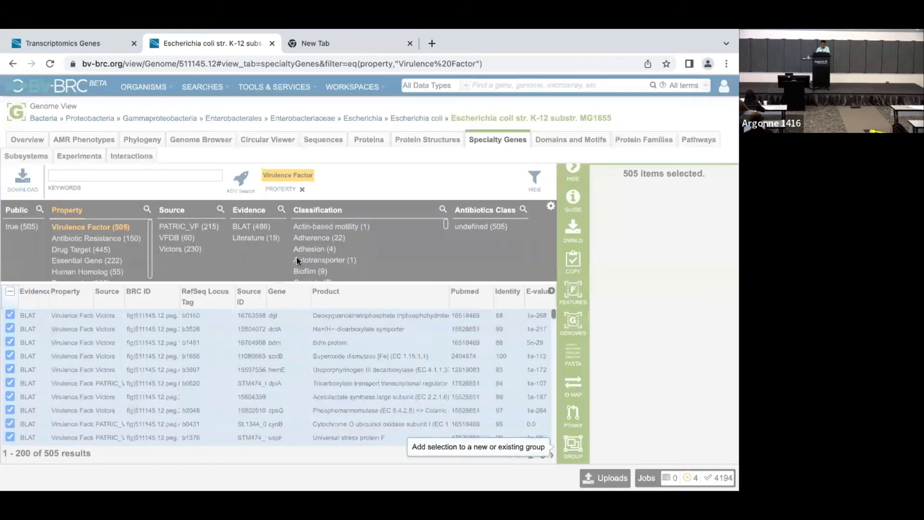
text(ecoli vf genes)
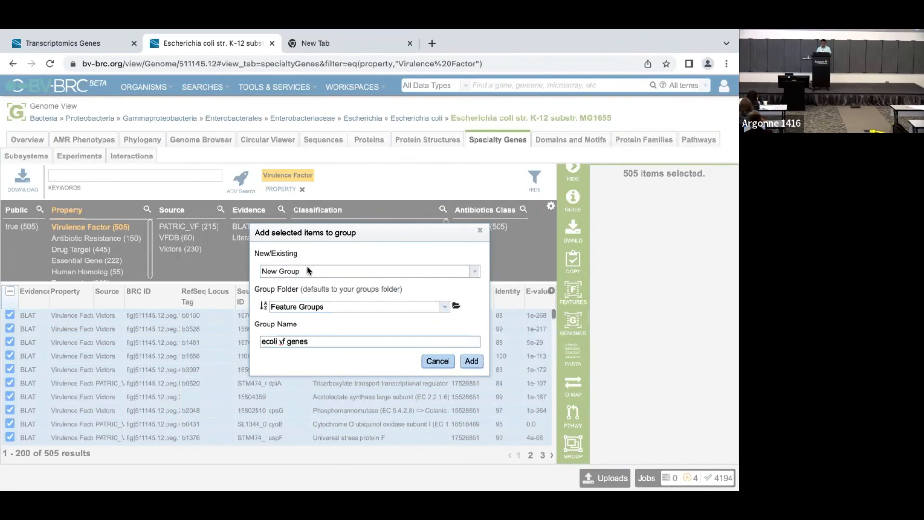
click(472, 362)
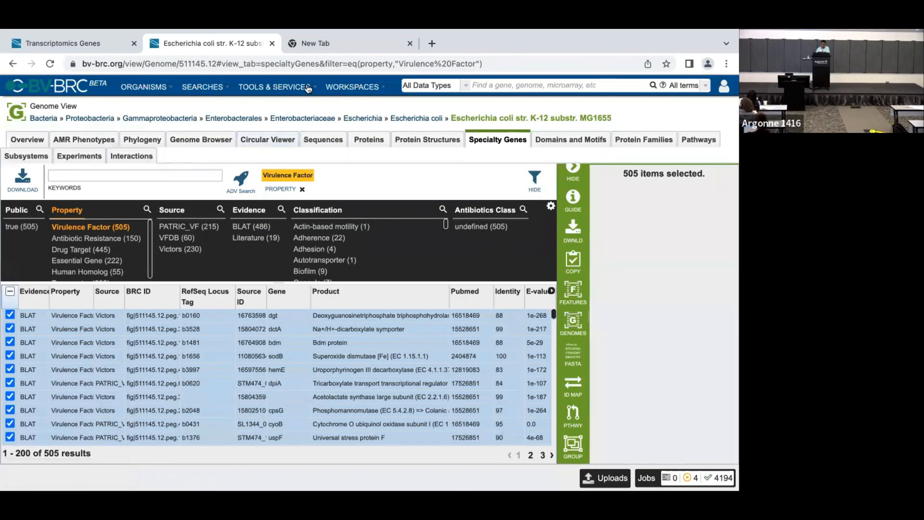
- Open the workspace's Feature Groups folder, compare ecoli amr genes, exp glucose and Exp naP in a Venn diagram, and close the comparison
click(337, 92)
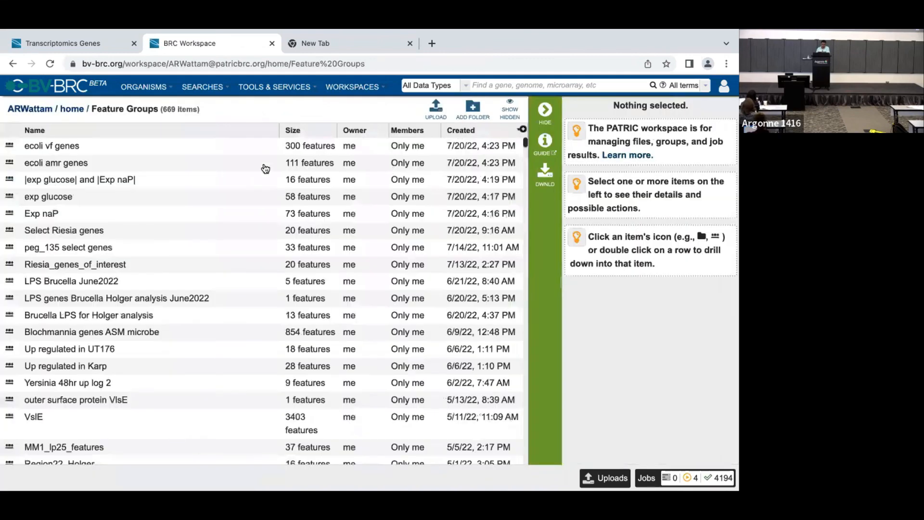
click(174, 151)
click(176, 166)
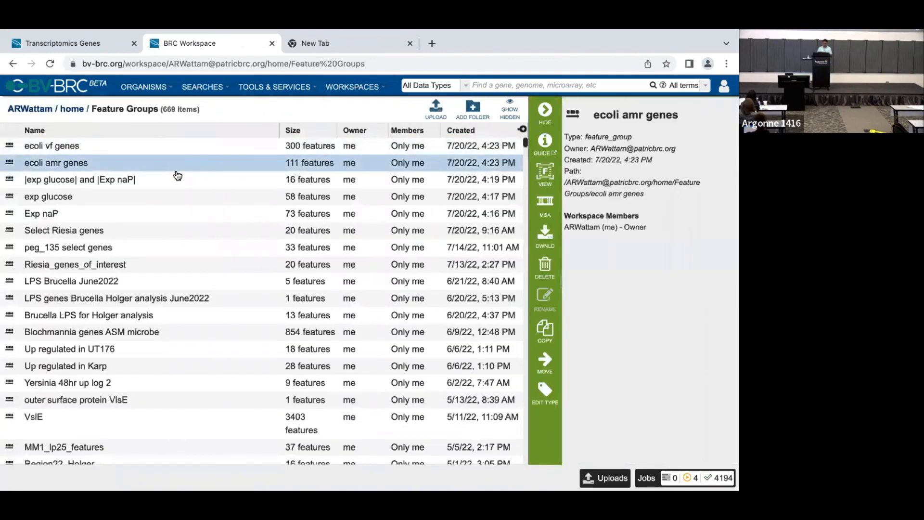
shift+click(161, 202)
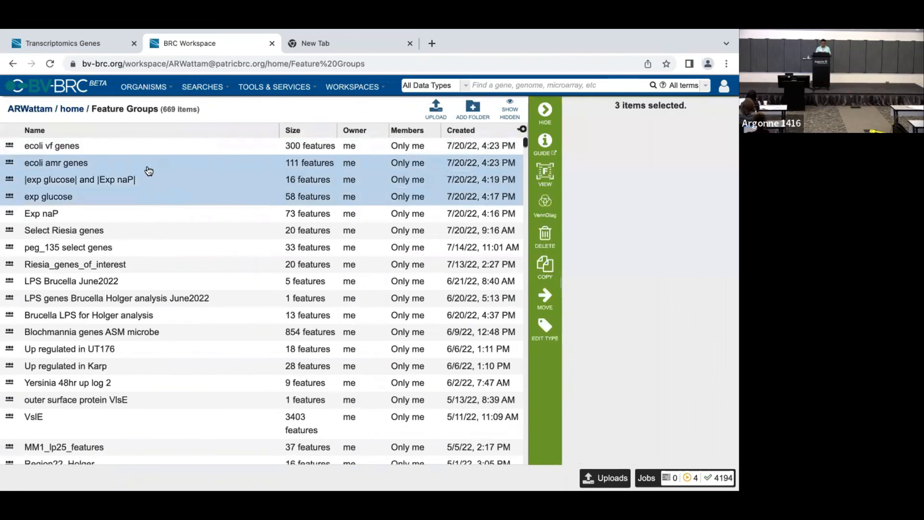
ctrl+click(149, 175)
ctrl+click(138, 214)
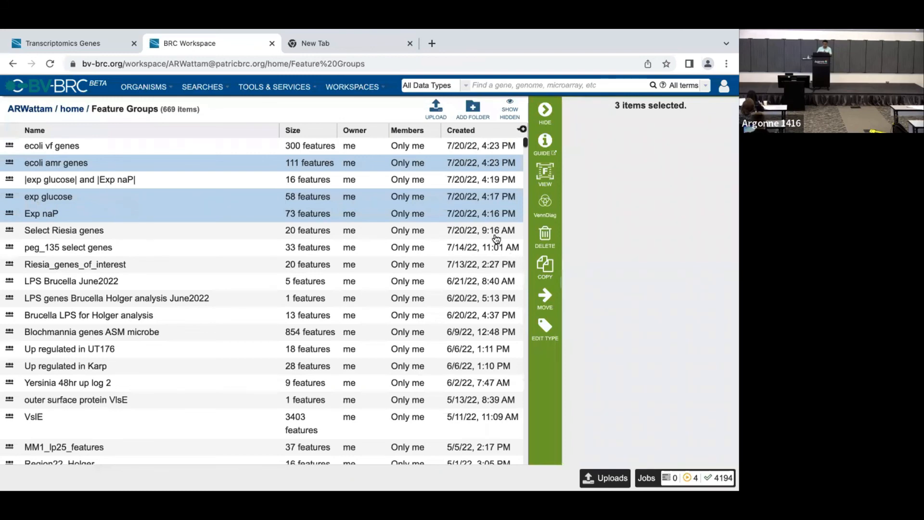
click(555, 215)
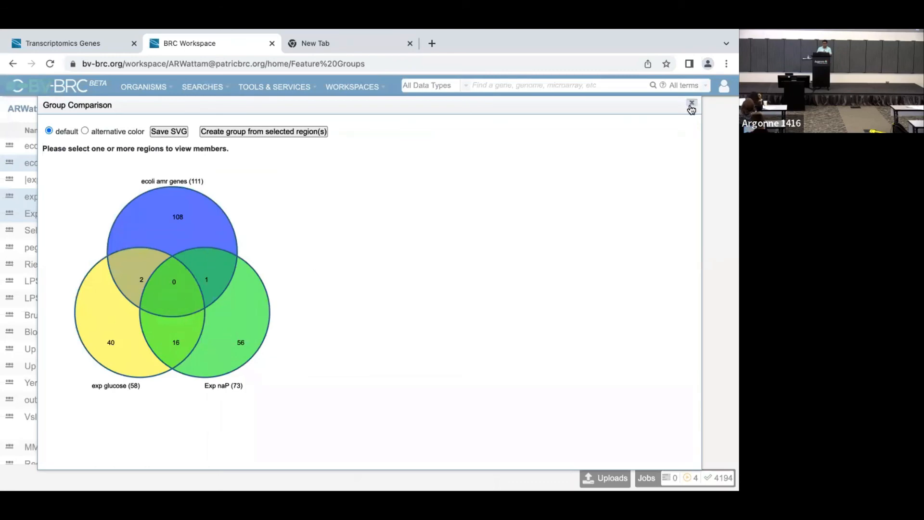
click(692, 103)
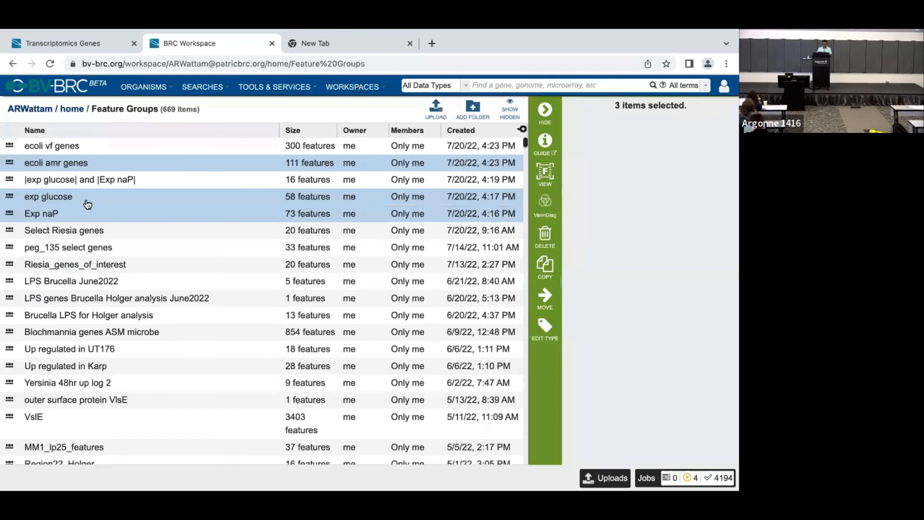
- Compare the ecoli vf genes and ecoli amr genes groups in a Venn diagram and close the comparison
click(120, 152)
ctrl+click(121, 166)
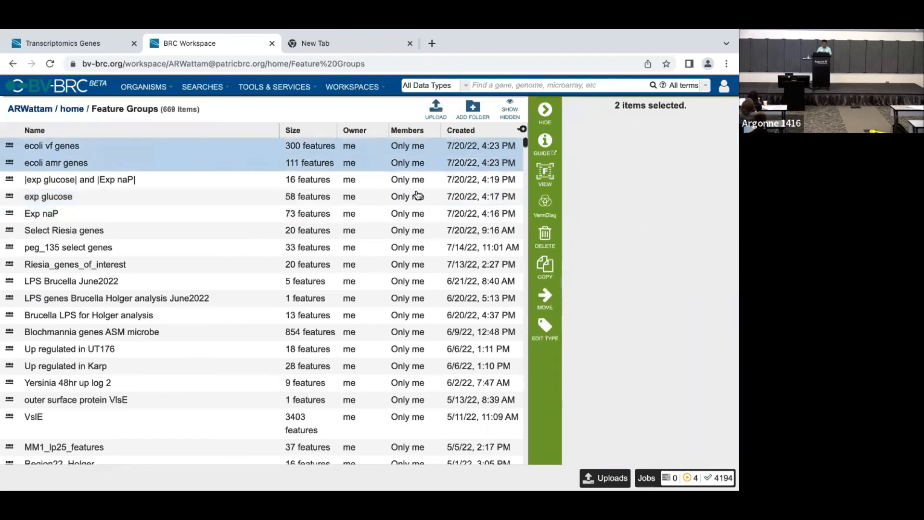
click(546, 207)
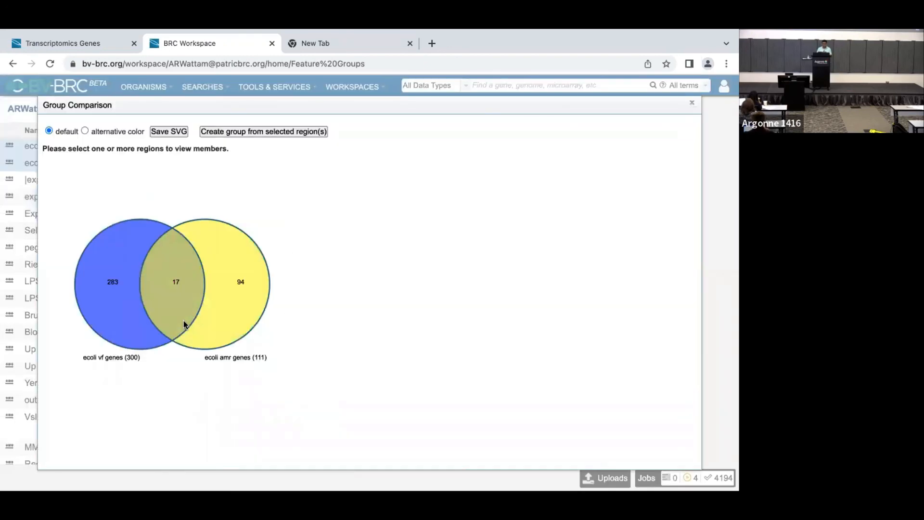
click(691, 102)
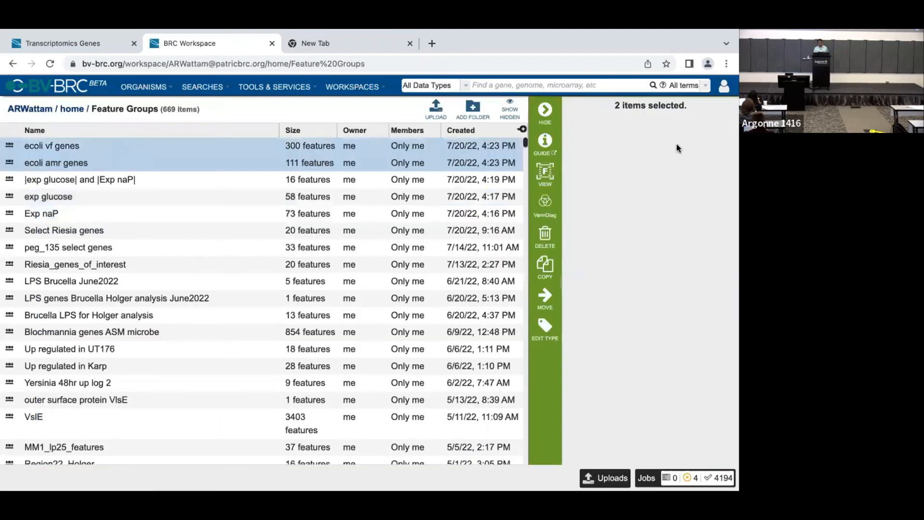